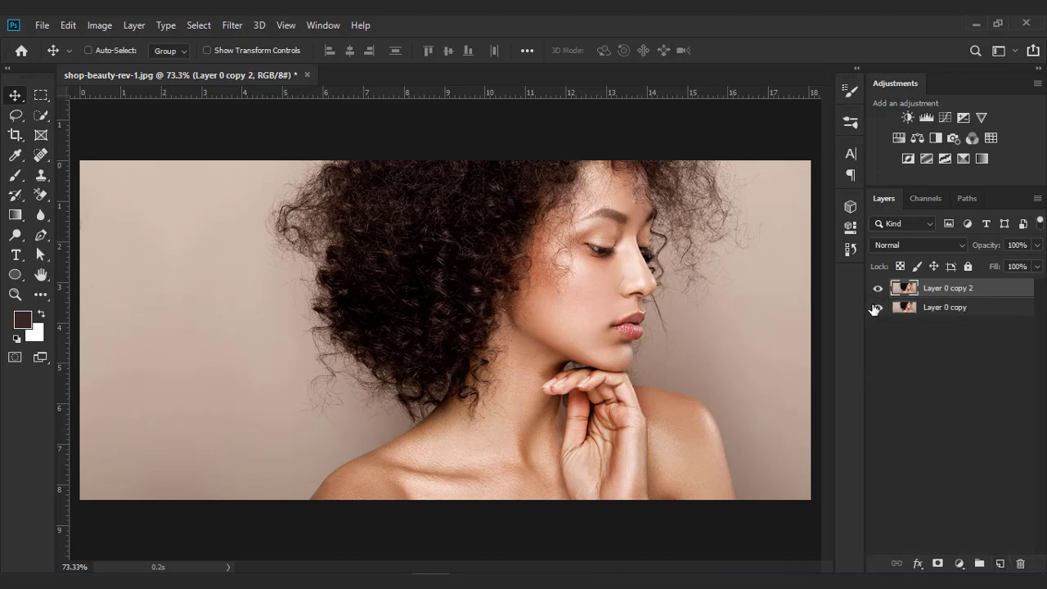
- Hide Layer 0 copy and select the woman with the Quick Selection tool's Select Subject
{"action": "left_click", "coordinate": [877, 307]}
{"action": "left_click", "coordinate": [47, 123]}
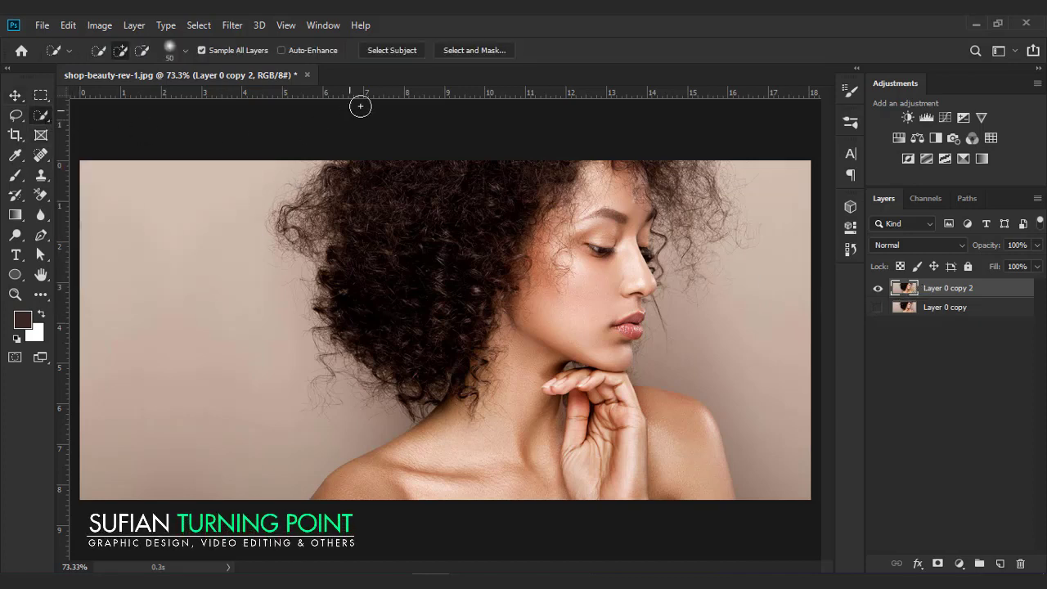
{"action": "left_click", "coordinate": [388, 50]}
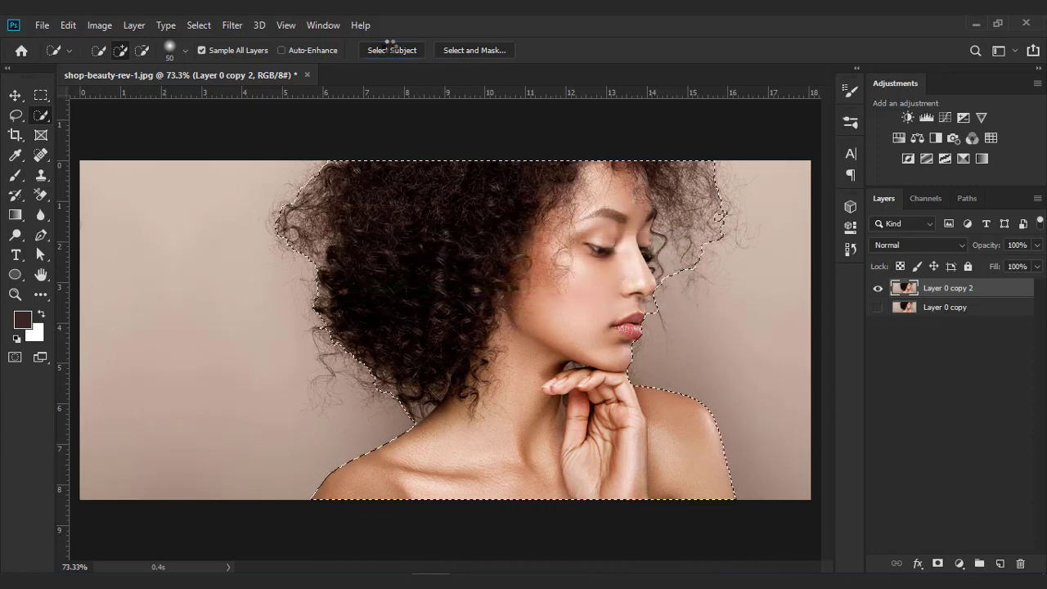
- Open Select and Mask on the selection and set the Edge Detection radius to 65 px
{"action": "left_click", "coordinate": [472, 50]}
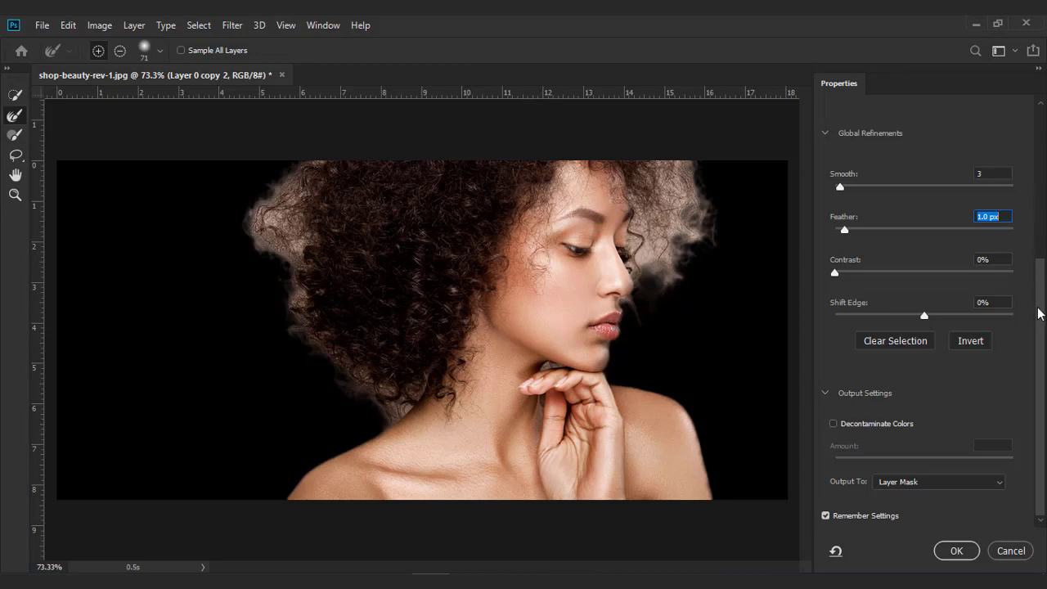
{"action": "left_click_drag", "start_coordinate": [1040, 294], "coordinate": [1042, 136]}
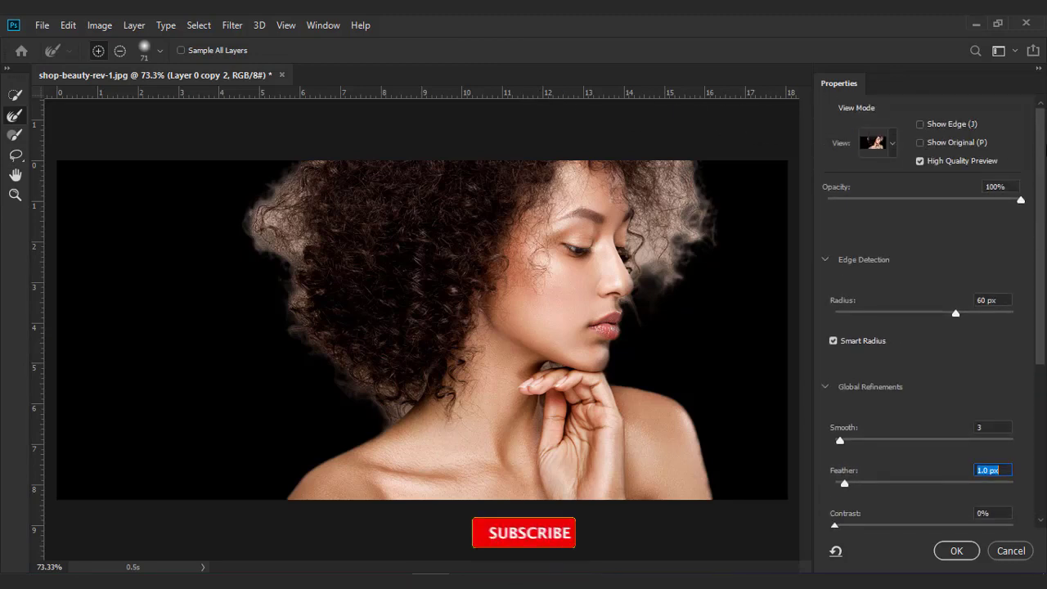
{"action": "left_click", "coordinate": [893, 144]}
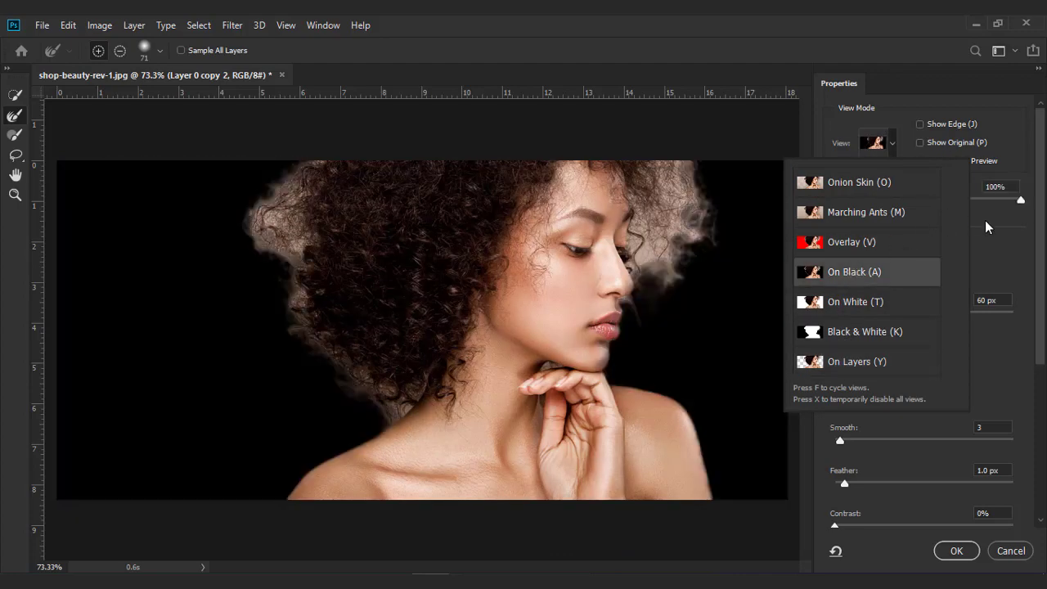
{"action": "left_click", "coordinate": [986, 228]}
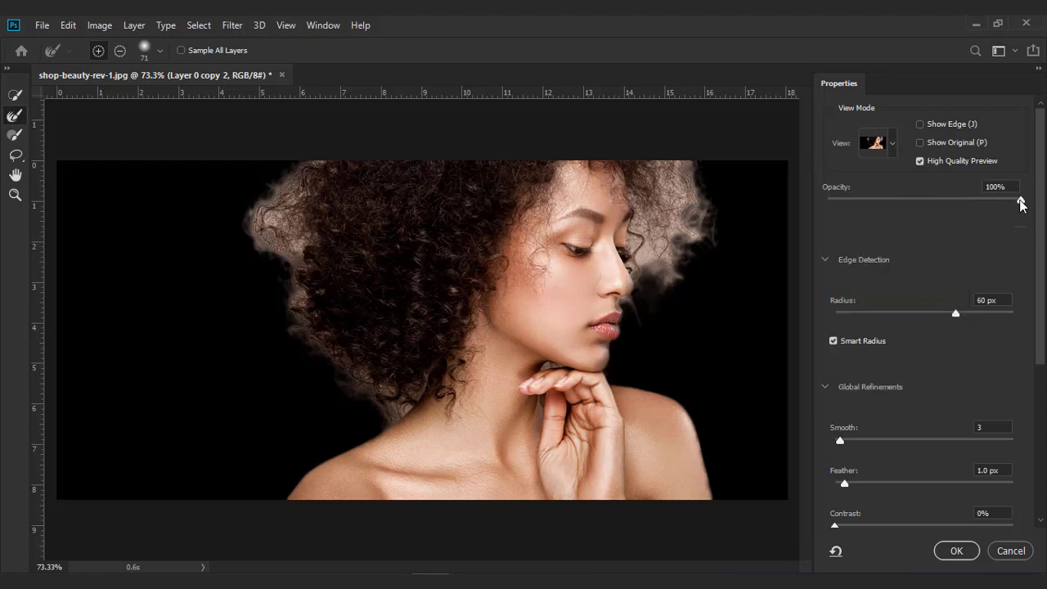
{"action": "mouse_move", "coordinate": [1019, 201]}
{"action": "left_mouse_down"}
{"action": "mouse_move", "coordinate": [937, 204]}
{"action": "mouse_move", "coordinate": [1023, 215]}
{"action": "left_mouse_up"}
{"action": "left_click", "coordinate": [992, 300]}
{"action": "left_click_drag", "start_coordinate": [993, 300], "coordinate": [931, 295]}
{"action": "type", "text": "5"}
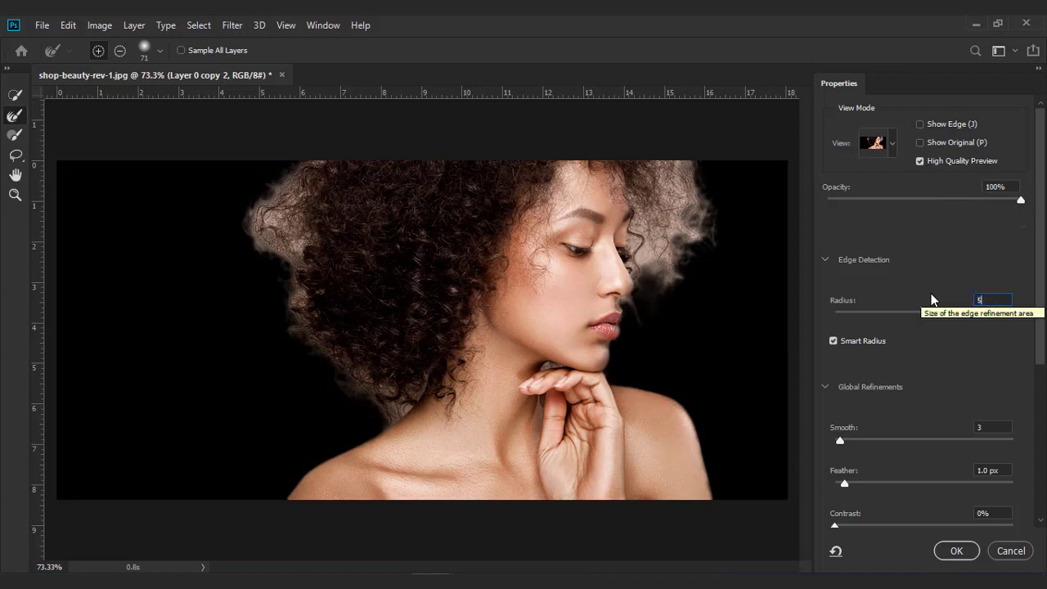
{"action": "type", "text": "0"}
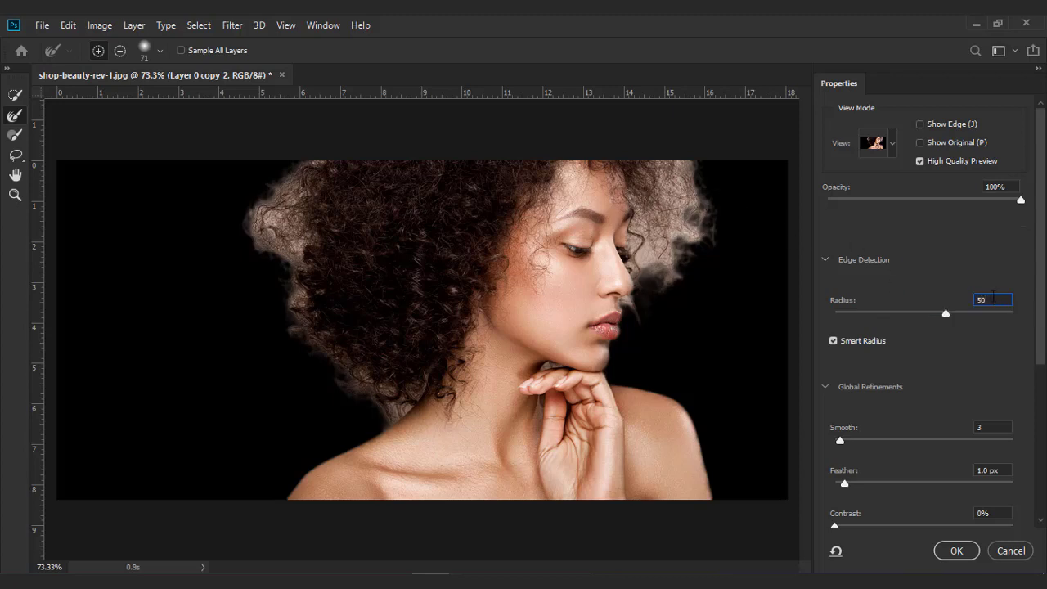
{"action": "left_click_drag", "start_coordinate": [993, 299], "coordinate": [892, 280]}
{"action": "type", "text": "65"}
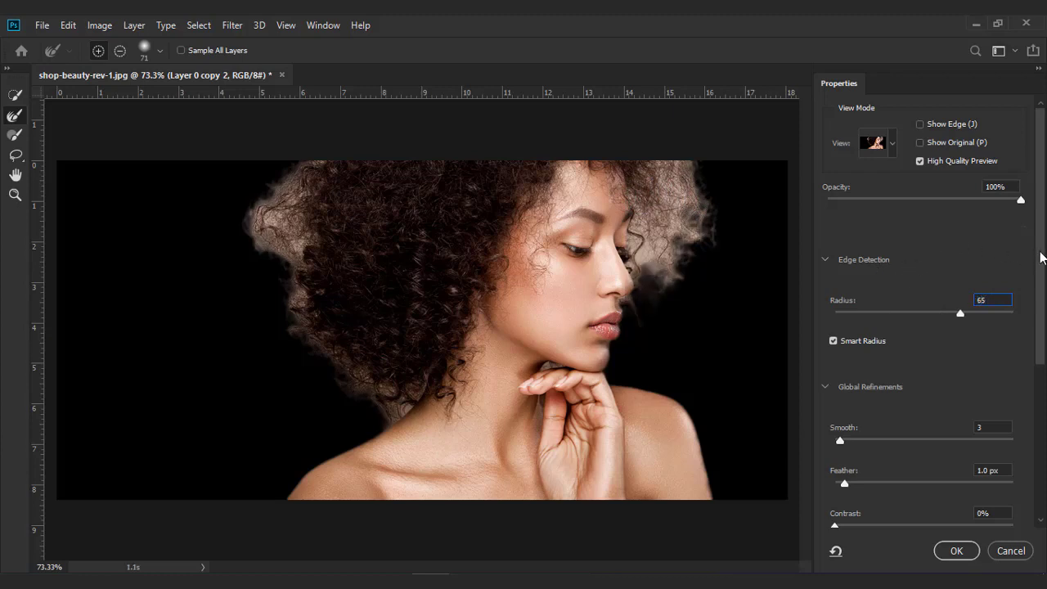
- Set the Global Refinements Smooth to 2 and Feather to 0.5 px
{"action": "scroll", "coordinate": [1040, 259], "scroll_direction": "down", "scroll_amount": 4}
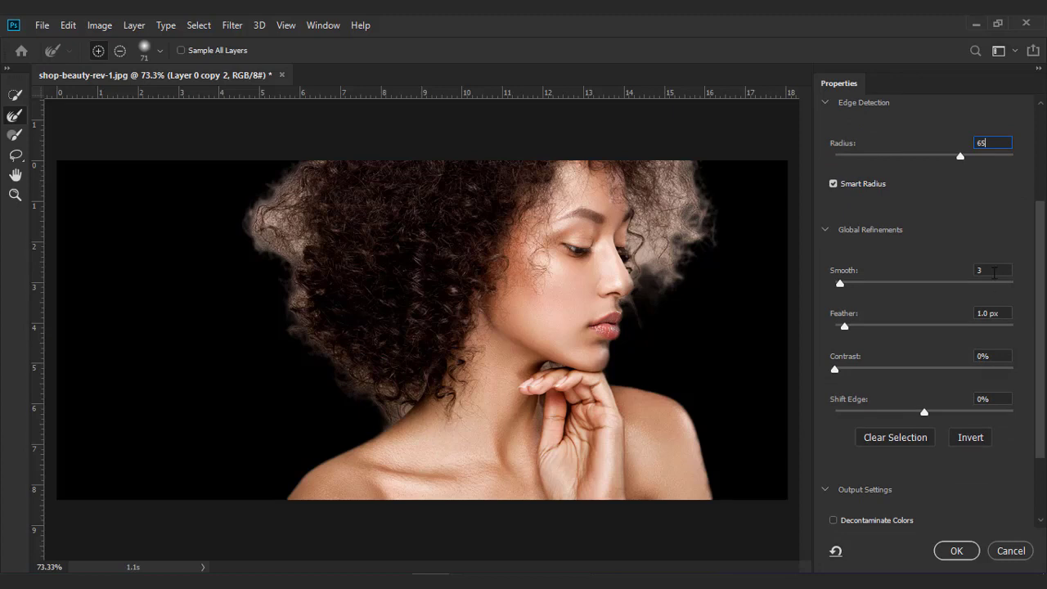
{"action": "left_click", "coordinate": [994, 273]}
{"action": "left_click", "coordinate": [1006, 315]}
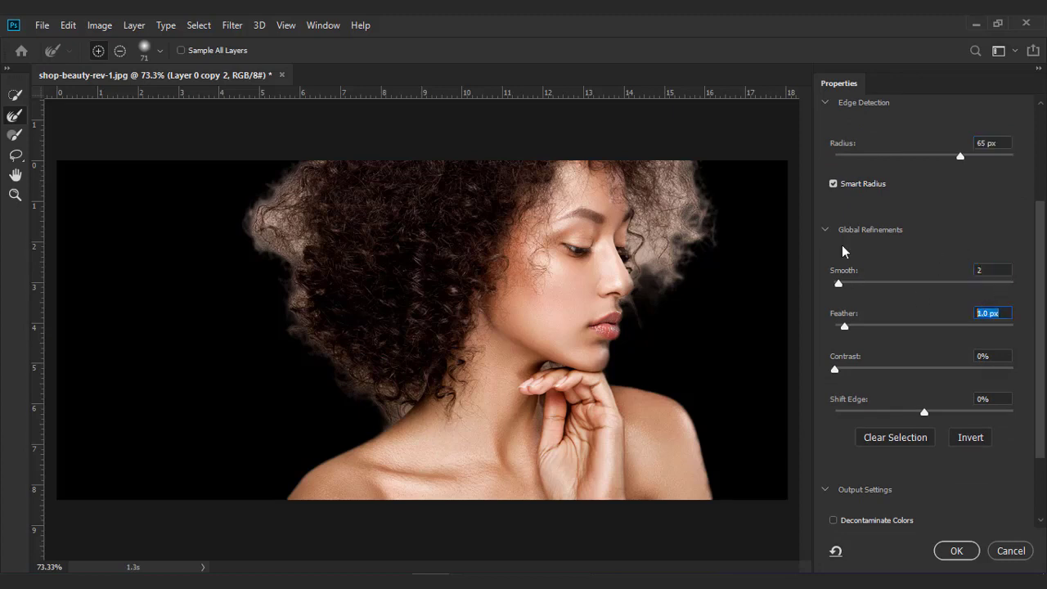
{"action": "type", "text": ".5"}
{"action": "left_click_drag", "start_coordinate": [1041, 302], "coordinate": [1037, 374]}
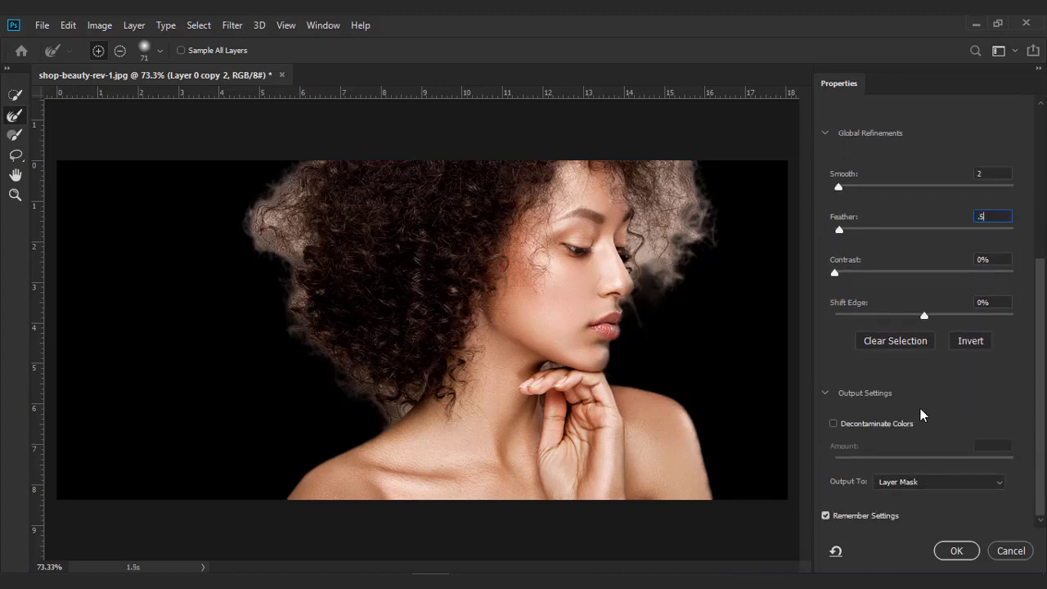
{"action": "left_click", "coordinate": [833, 424]}
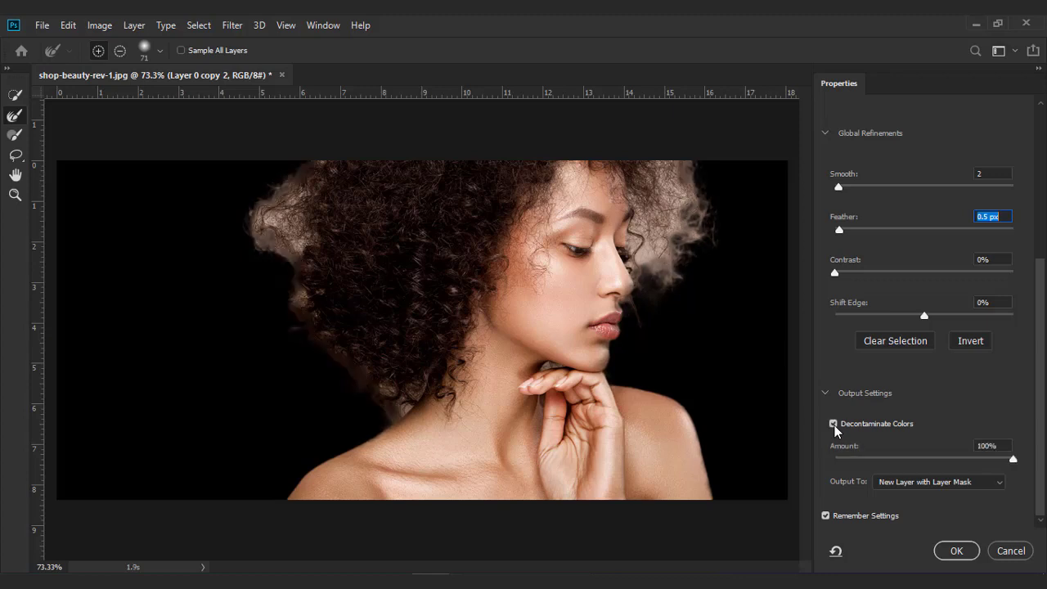
{"action": "left_click", "coordinate": [833, 424]}
{"action": "left_click", "coordinate": [833, 424]}
{"action": "left_click", "coordinate": [834, 423]}
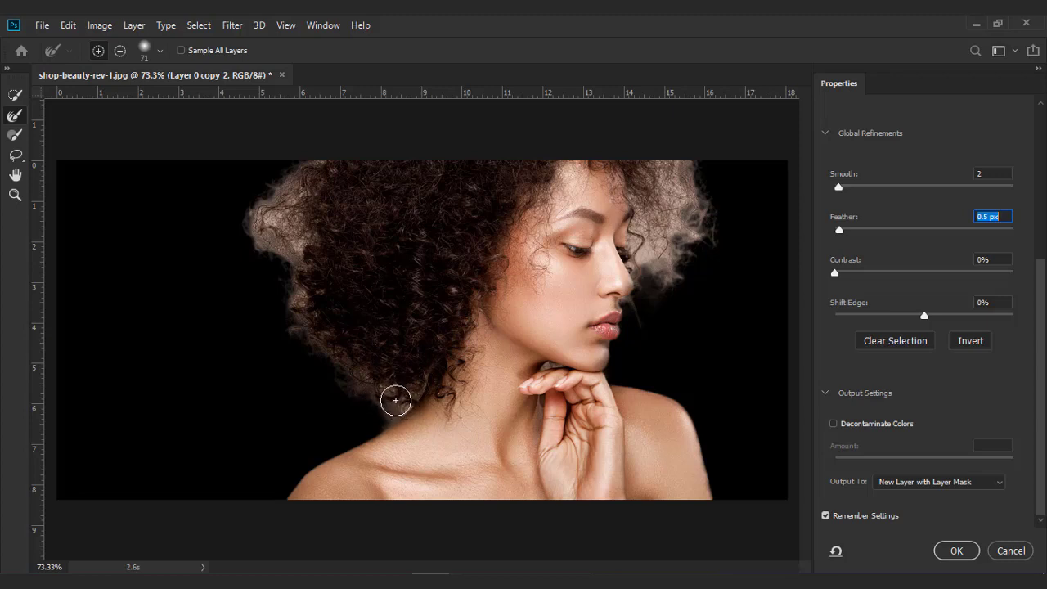
- Paint with the Refine Edge Brush along the hair edges, reducing the brush to 30 to touch up beside the face
{"action": "mouse_move", "coordinate": [391, 405]}
{"action": "left_mouse_down"}
{"action": "mouse_move", "coordinate": [313, 329]}
{"action": "mouse_move", "coordinate": [304, 278]}
{"action": "mouse_move", "coordinate": [301, 312]}
{"action": "mouse_move", "coordinate": [296, 256]}
{"action": "mouse_move", "coordinate": [272, 247]}
{"action": "mouse_move", "coordinate": [258, 217]}
{"action": "mouse_move", "coordinate": [312, 158]}
{"action": "mouse_move", "coordinate": [285, 237]}
{"action": "mouse_move", "coordinate": [306, 252]}
{"action": "mouse_move", "coordinate": [306, 236]}
{"action": "mouse_move", "coordinate": [256, 213]}
{"action": "left_mouse_up"}
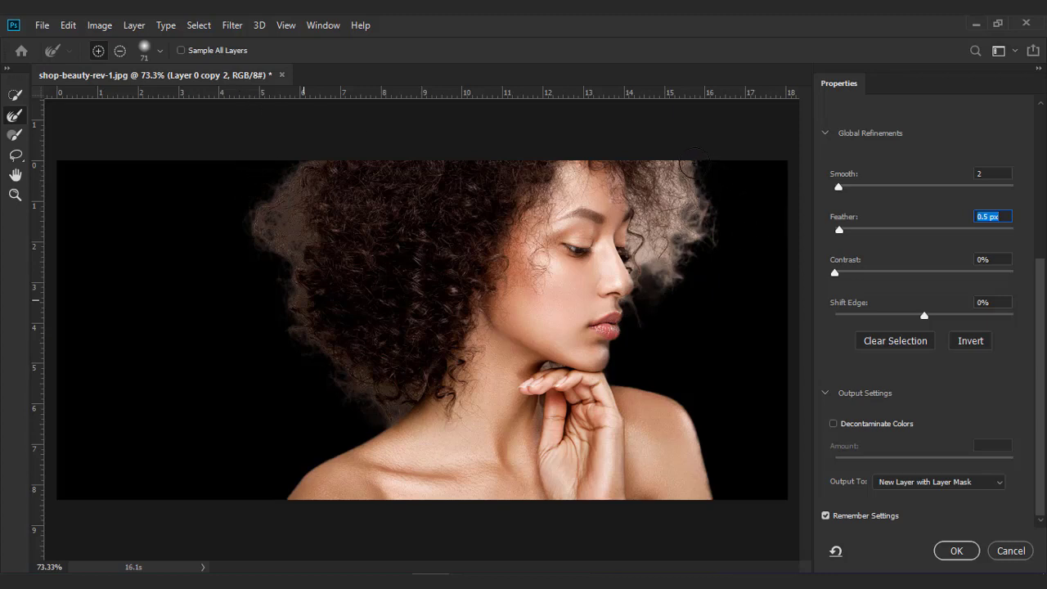
{"action": "mouse_move", "coordinate": [647, 172]}
{"action": "left_mouse_down"}
{"action": "mouse_move", "coordinate": [691, 188]}
{"action": "mouse_move", "coordinate": [695, 224]}
{"action": "mouse_move", "coordinate": [656, 269]}
{"action": "mouse_move", "coordinate": [645, 268]}
{"action": "mouse_move", "coordinate": [653, 208]}
{"action": "left_mouse_up"}
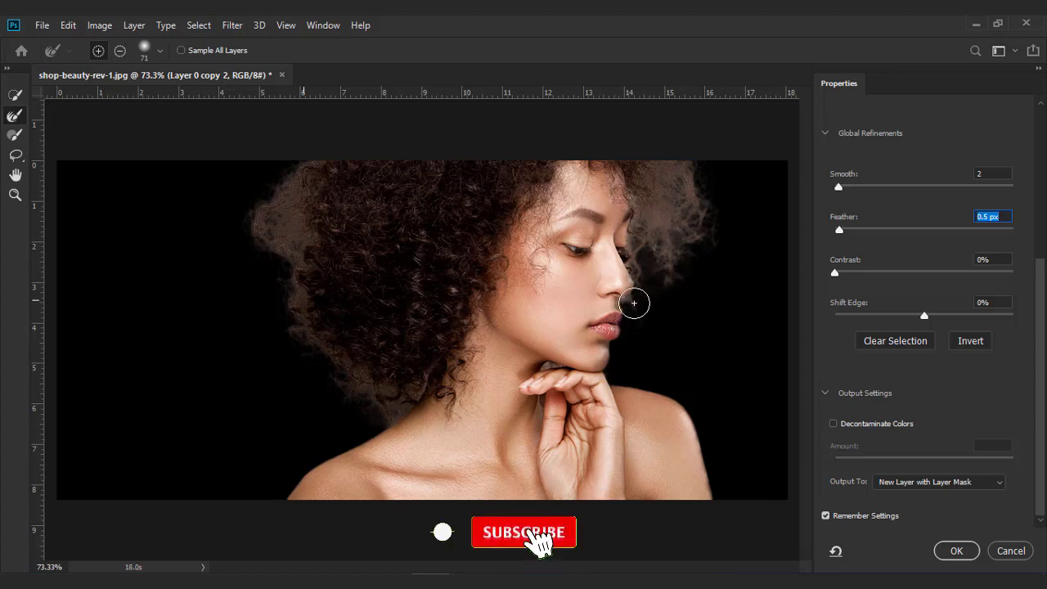
{"action": "key", "text": "bracketleft"}
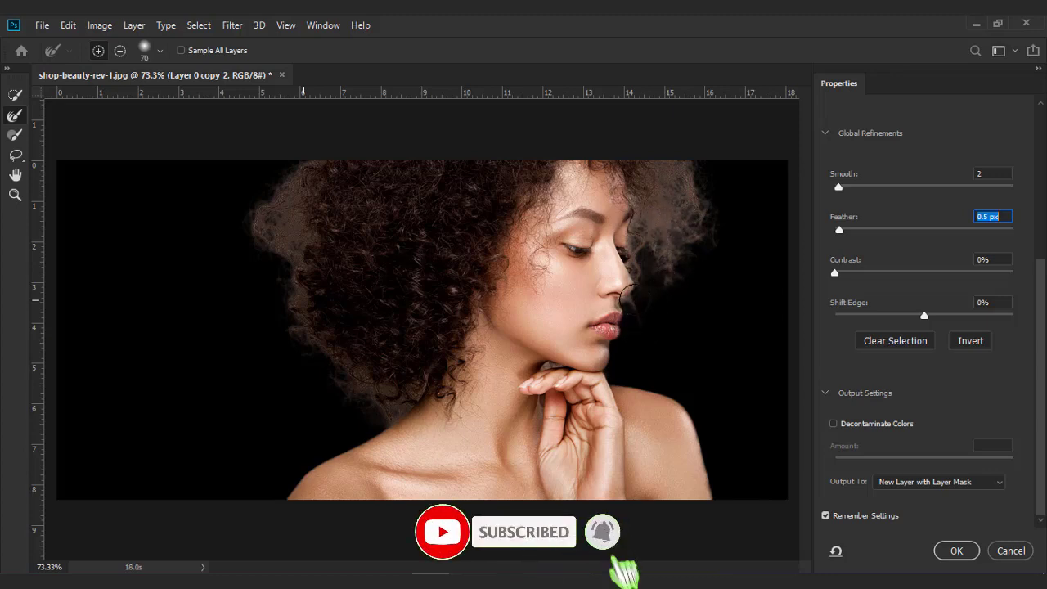
{"action": "key", "text": "bracketleft"}
{"action": "key", "text": "bracketleft"}
{"action": "key", "text": "bracketleft"}
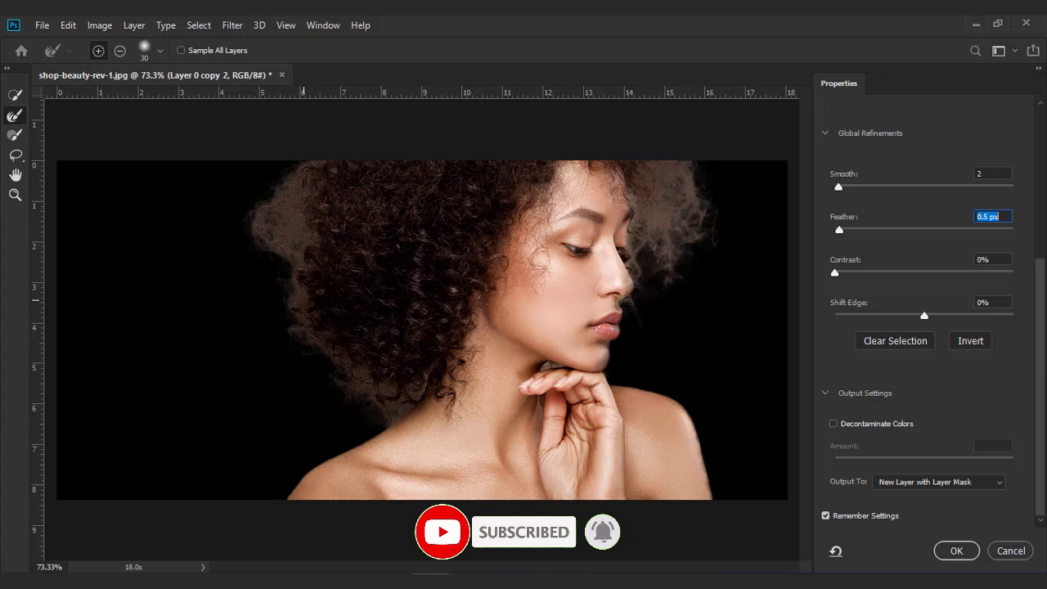
{"action": "left_click", "coordinate": [627, 303]}
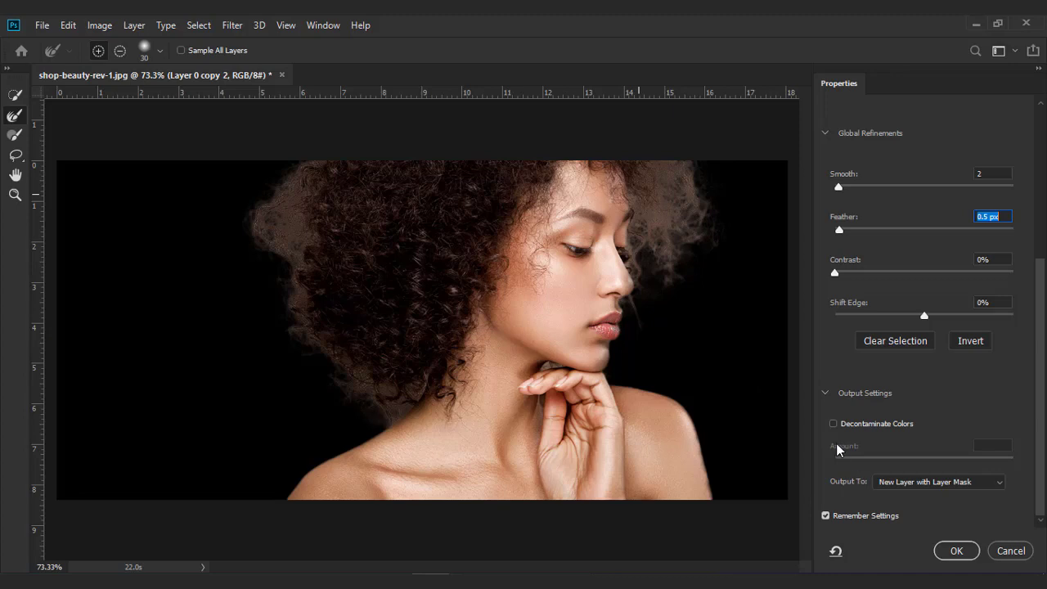
{"action": "left_click", "coordinate": [833, 425]}
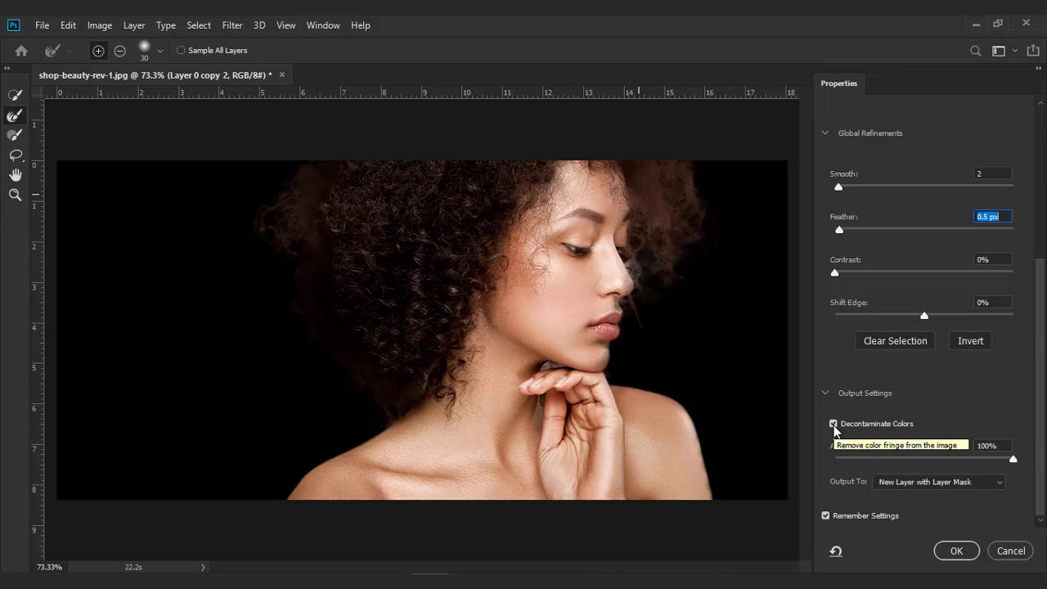
{"action": "left_click", "coordinate": [834, 424]}
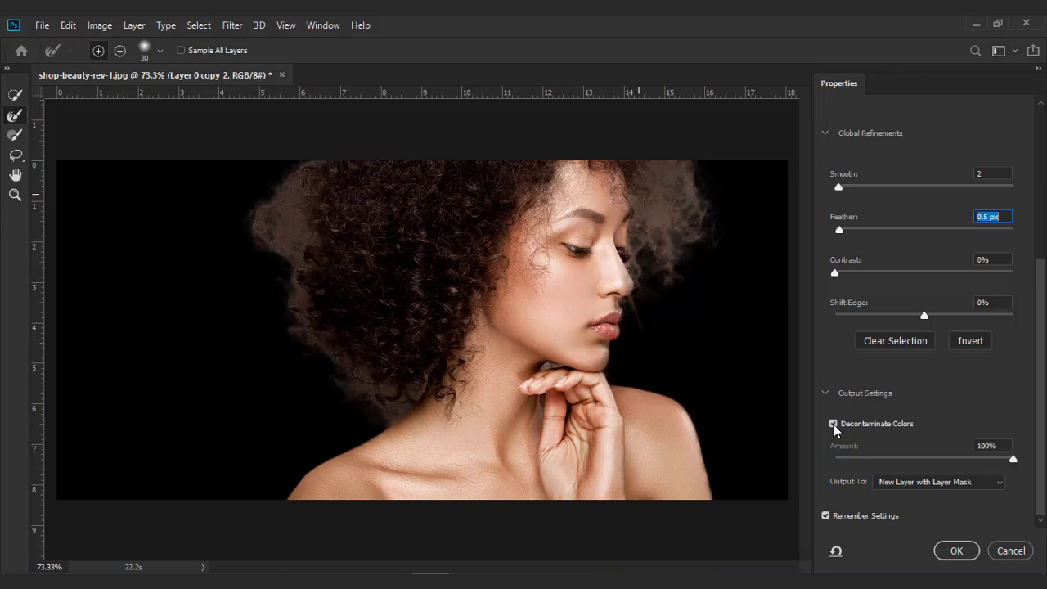
{"action": "left_click", "coordinate": [834, 424]}
{"action": "left_click", "coordinate": [834, 424]}
- Set the output to Layer Mask and apply the Select and Mask refinement
{"action": "left_click", "coordinate": [998, 482]}
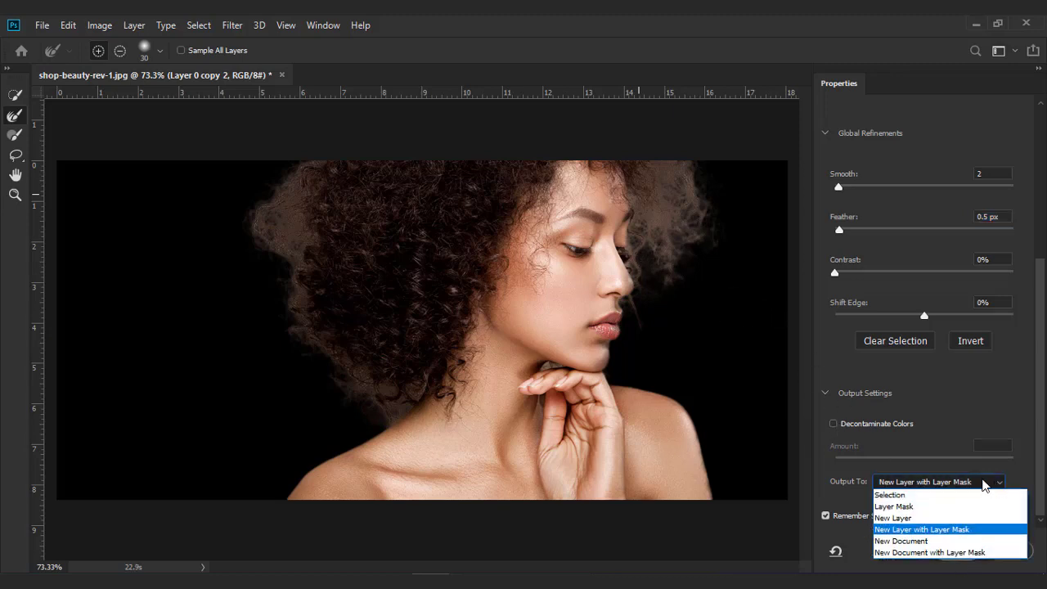
{"action": "left_click", "coordinate": [898, 507]}
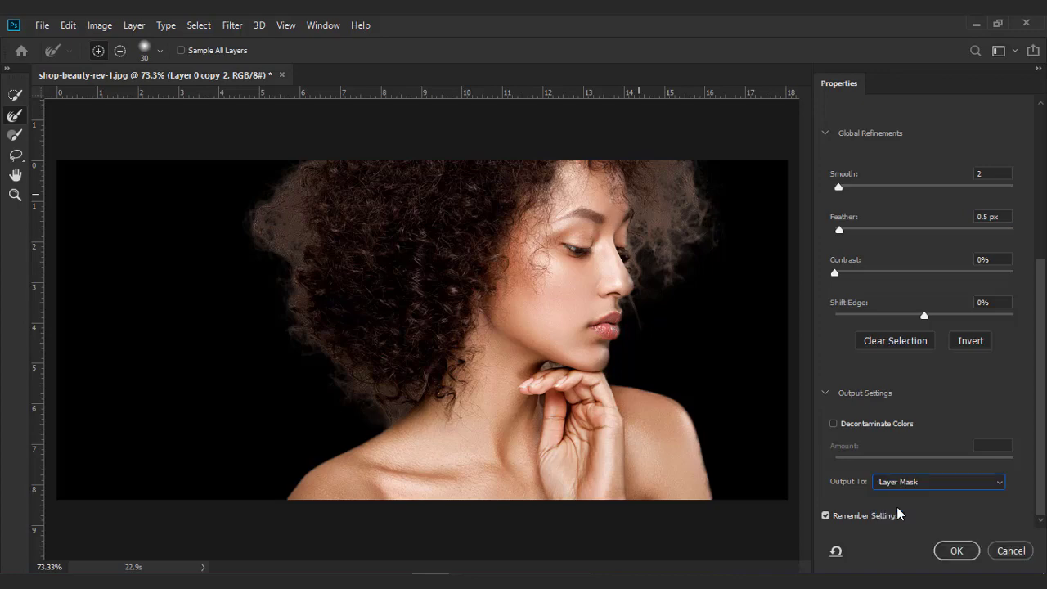
{"action": "left_click", "coordinate": [955, 553]}
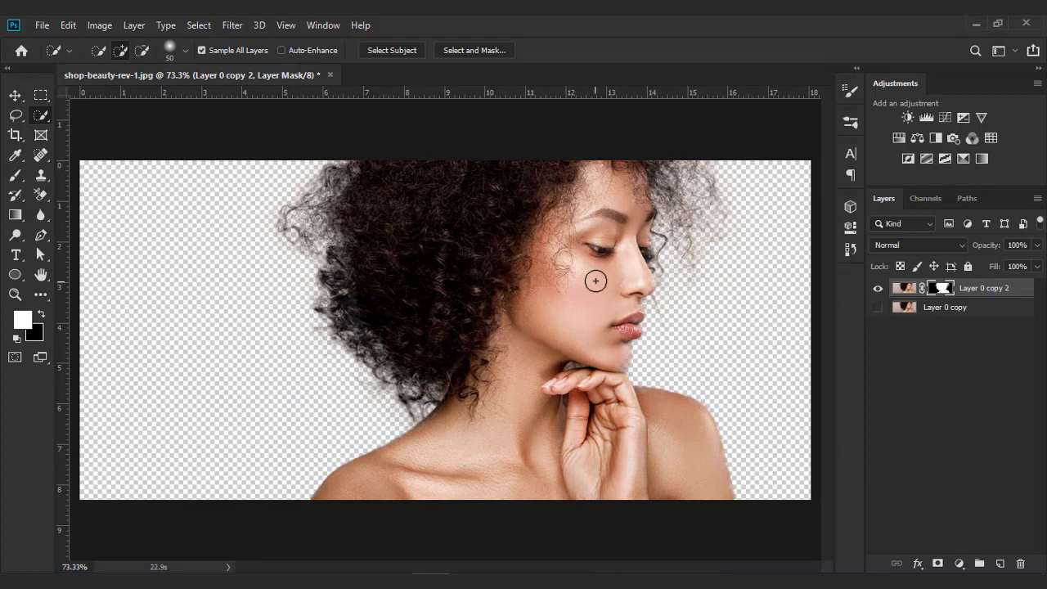
- Add a Solid Color fill layer above Layer 0 copy with colour 1e00ff
{"action": "left_click", "coordinate": [965, 310]}
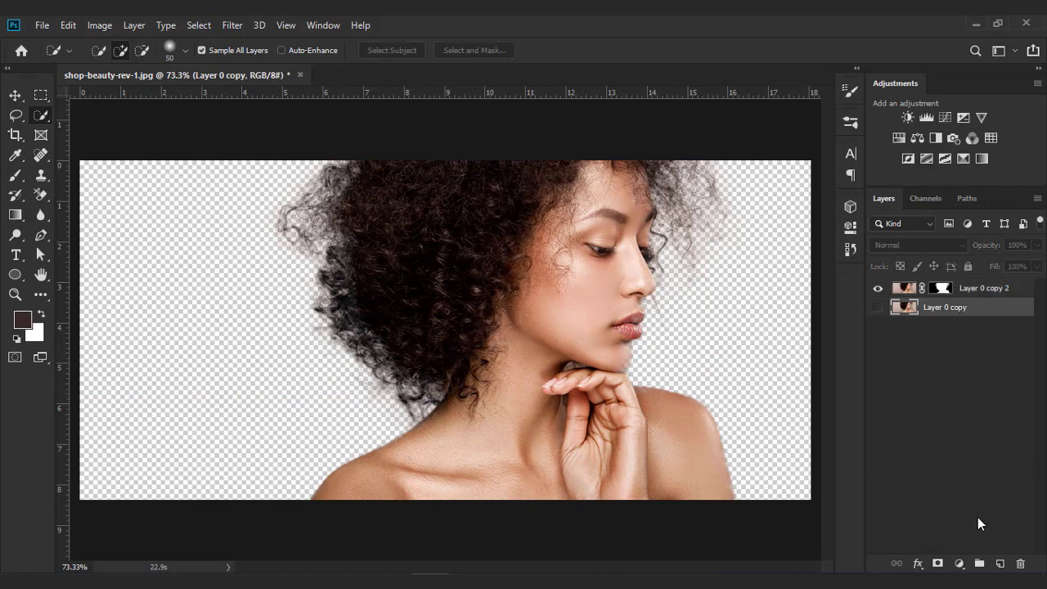
{"action": "left_click", "coordinate": [960, 563]}
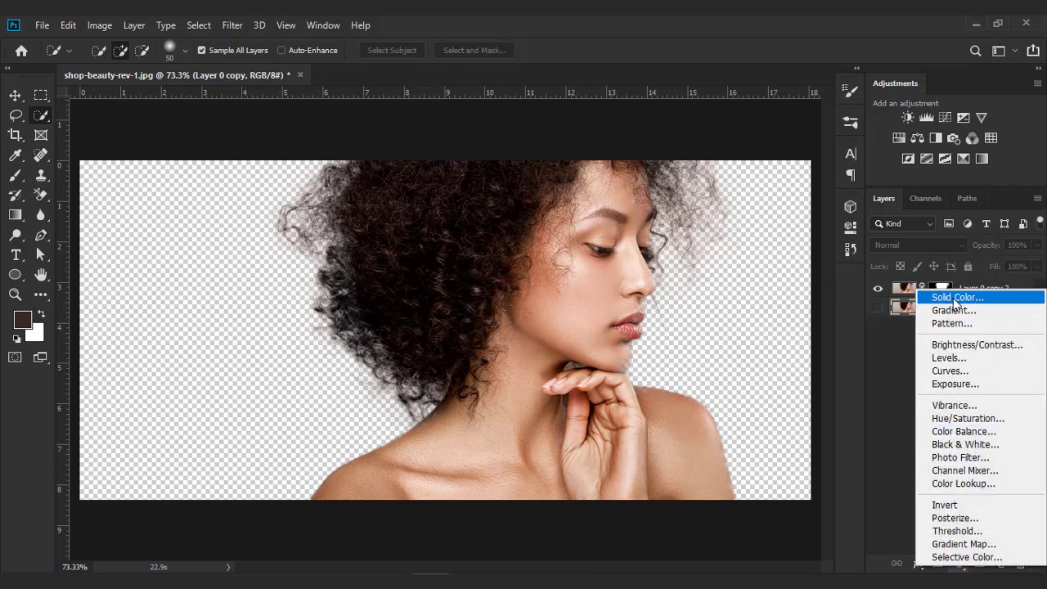
{"action": "left_click", "coordinate": [943, 290]}
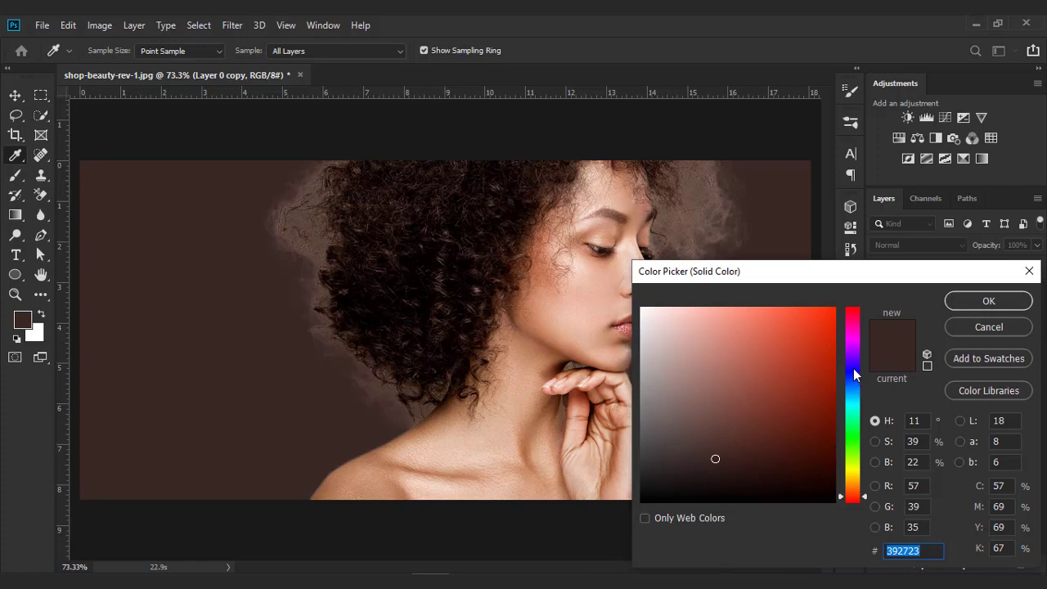
{"action": "type", "text": "1e00ff"}
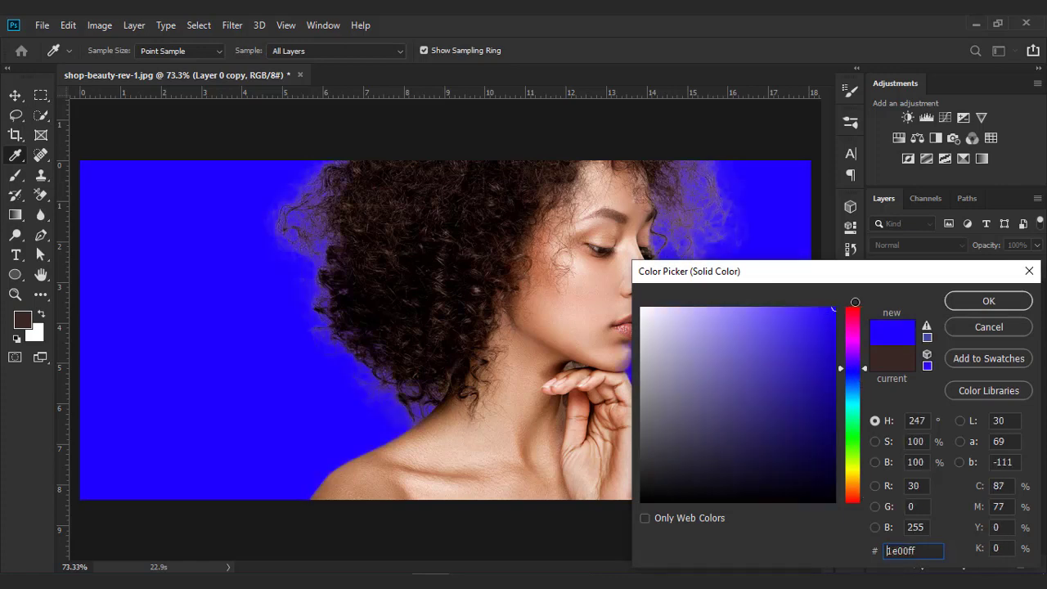
{"action": "left_click", "coordinate": [987, 302]}
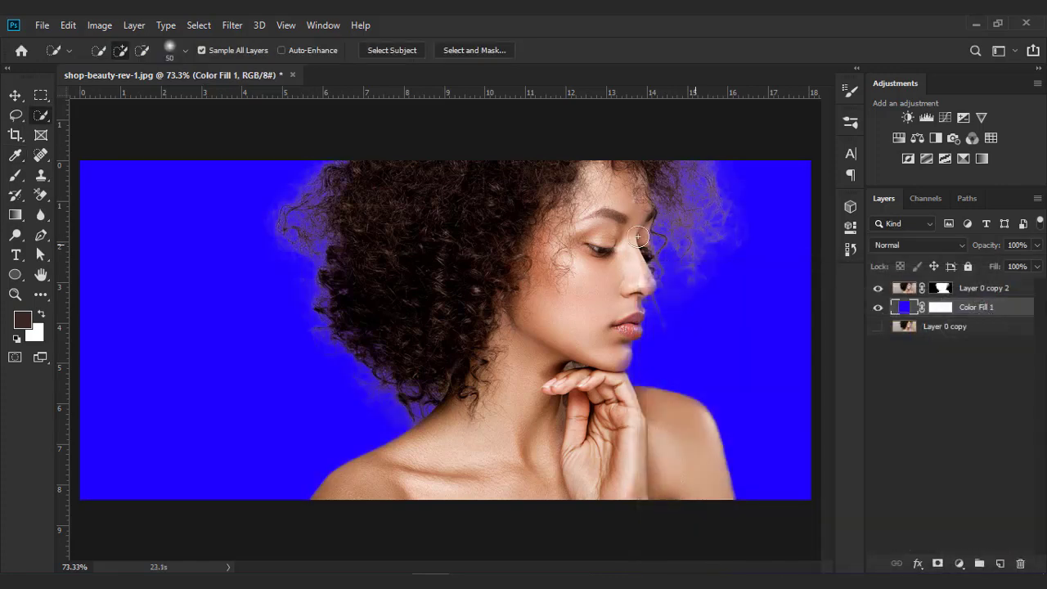
- Add a new empty layer above the masked Layer 0 copy 2
{"action": "left_click", "coordinate": [980, 294]}
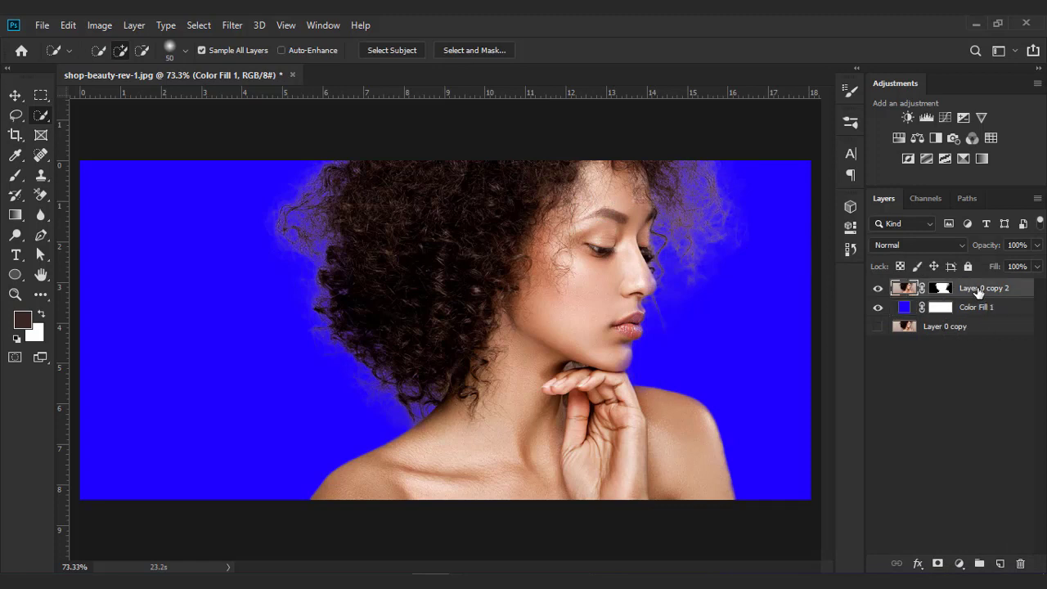
{"action": "left_click", "coordinate": [1000, 563]}
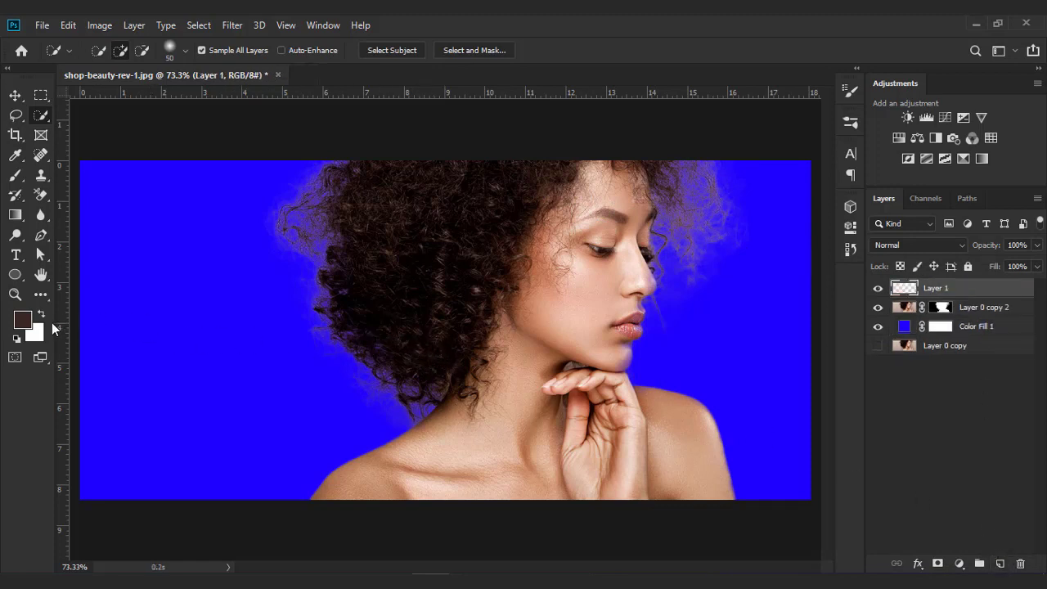
- Sample a dark hair colour with the Eyedropper and set the foreground colour to 1c0c02
{"action": "left_click", "coordinate": [15, 154]}
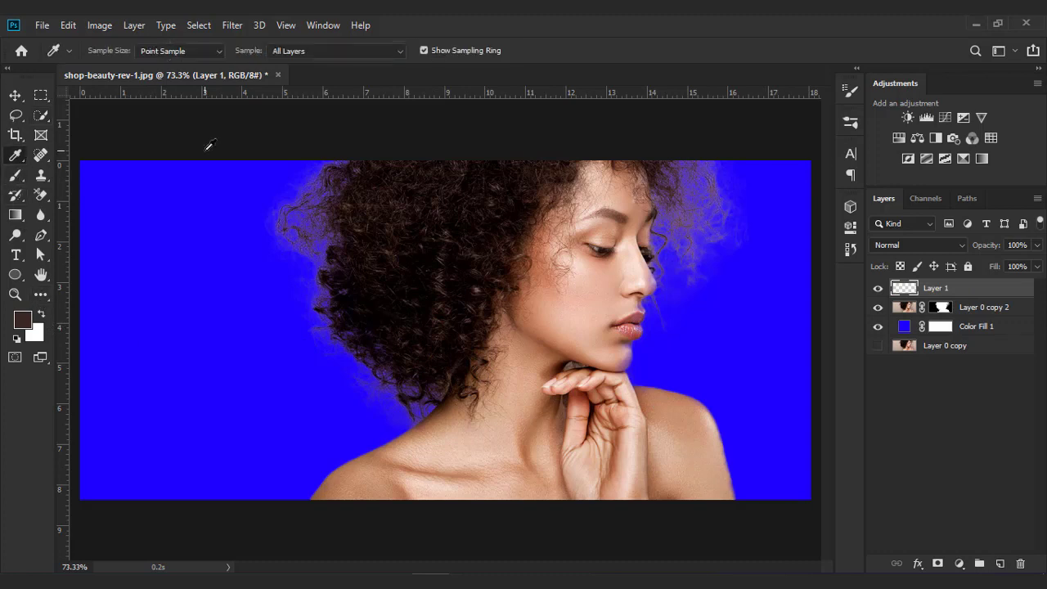
{"action": "left_click", "coordinate": [399, 278]}
{"action": "left_click", "coordinate": [368, 283]}
{"action": "left_click", "coordinate": [368, 283], "text": "alt"}
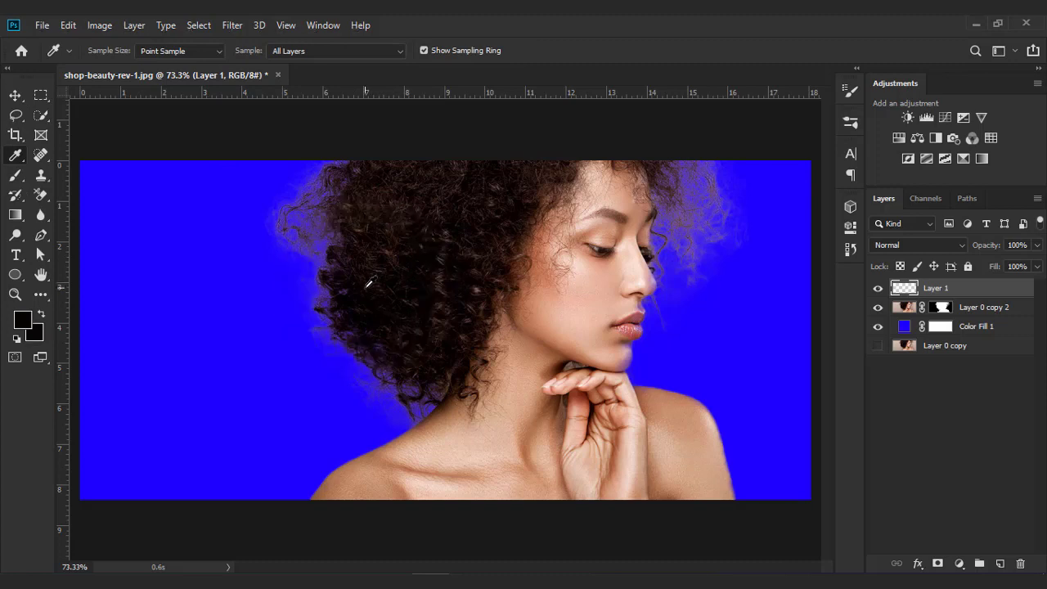
{"action": "left_click", "coordinate": [21, 319]}
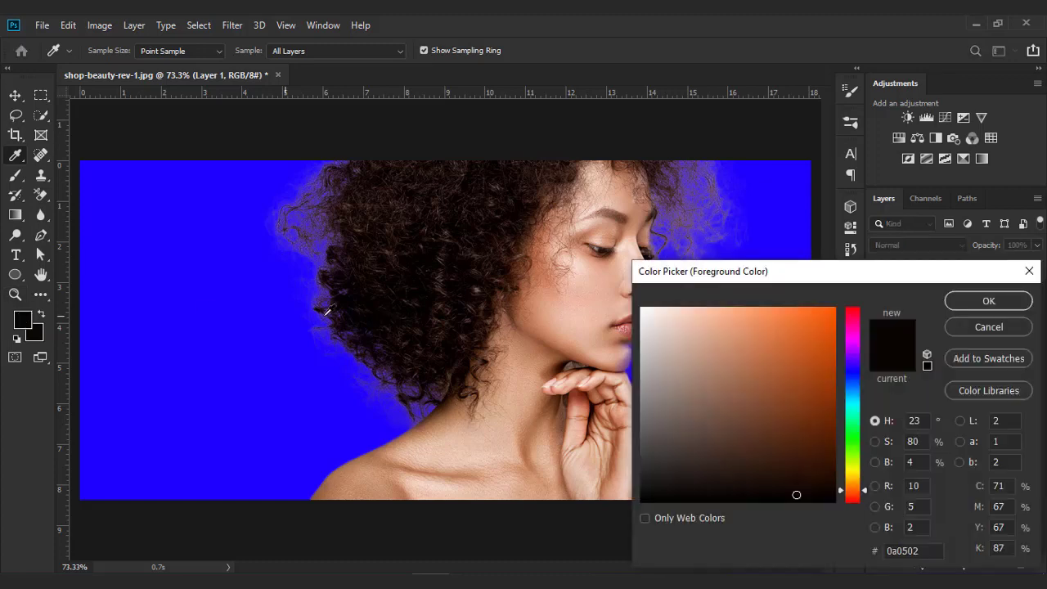
{"action": "left_click", "coordinate": [369, 286]}
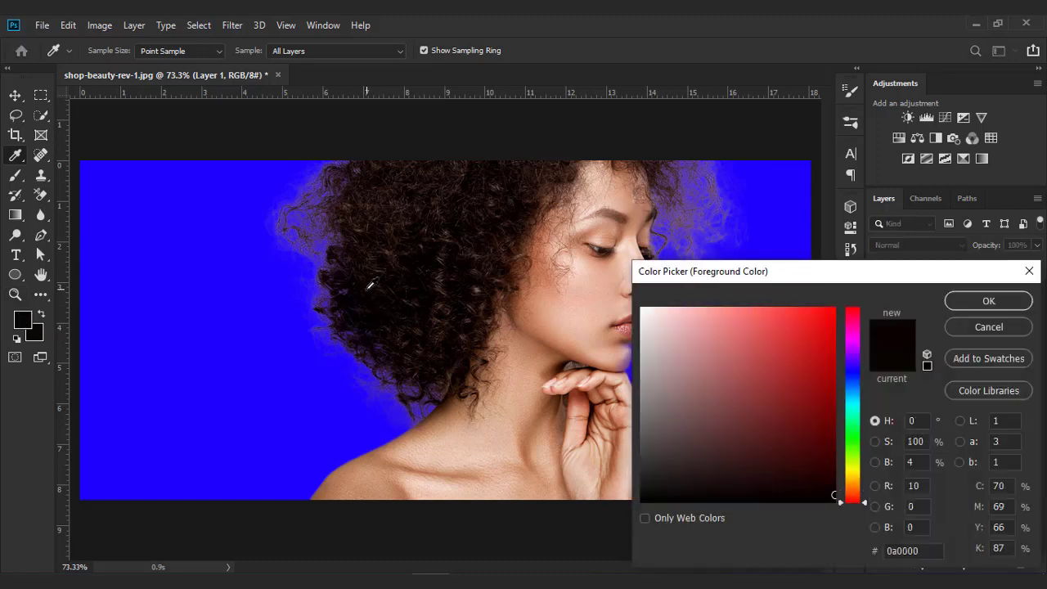
{"action": "left_click", "coordinate": [357, 253]}
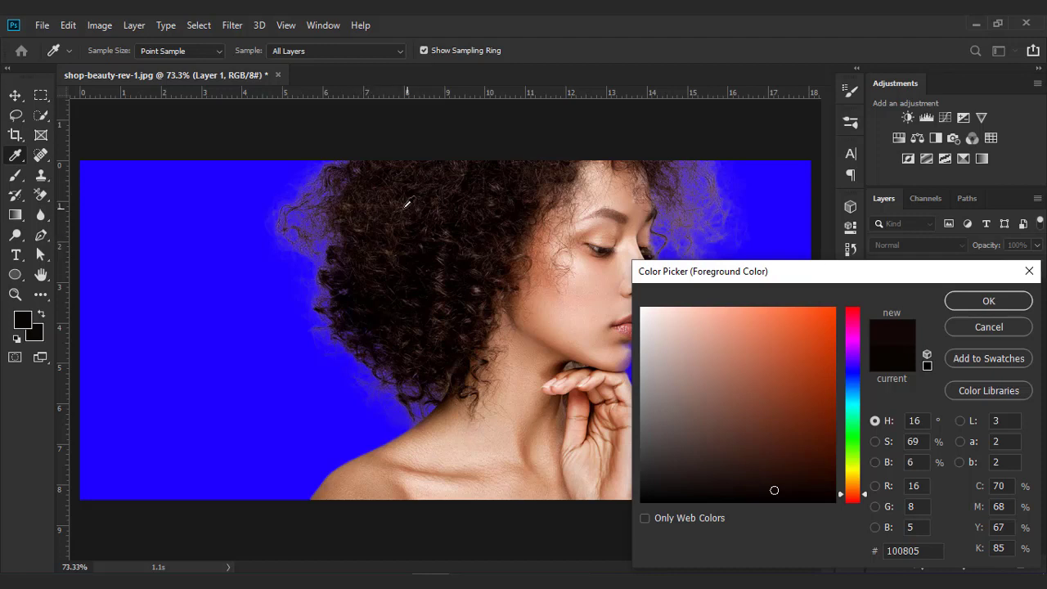
{"action": "left_click", "coordinate": [361, 214]}
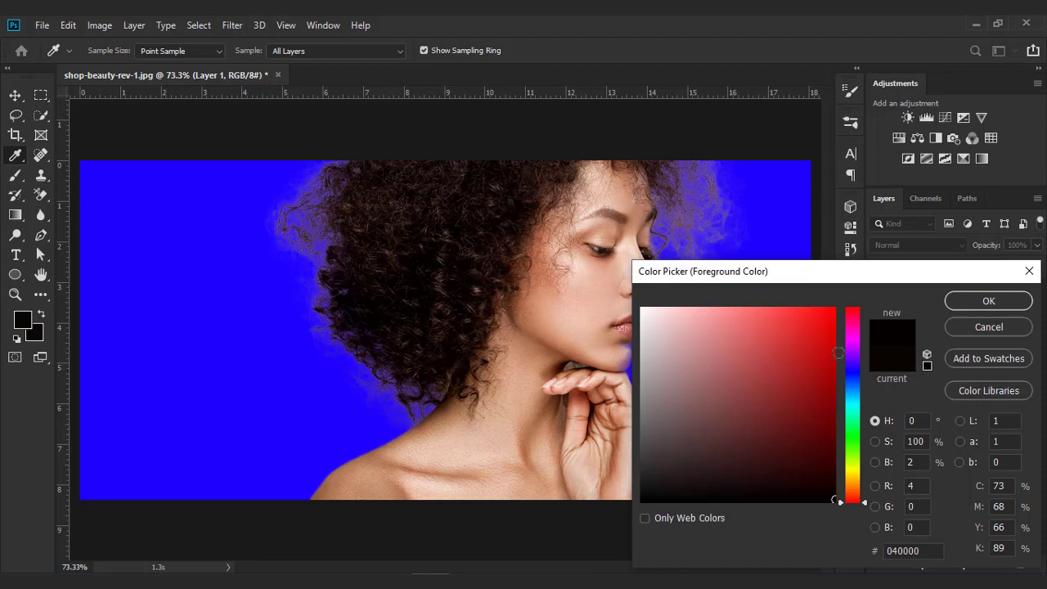
{"action": "left_click", "coordinate": [910, 362]}
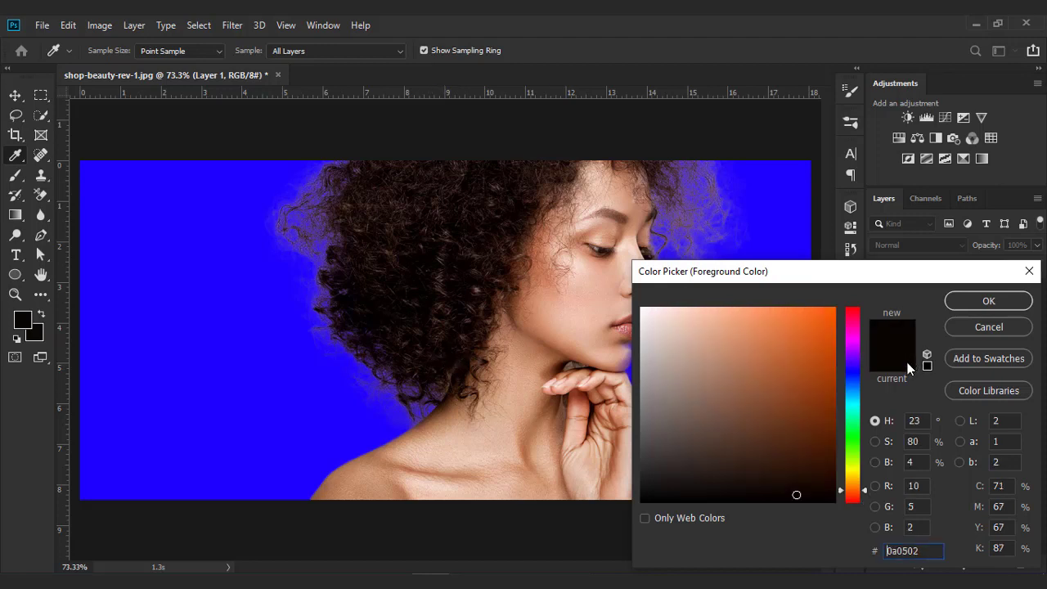
{"action": "left_click", "coordinate": [818, 481]}
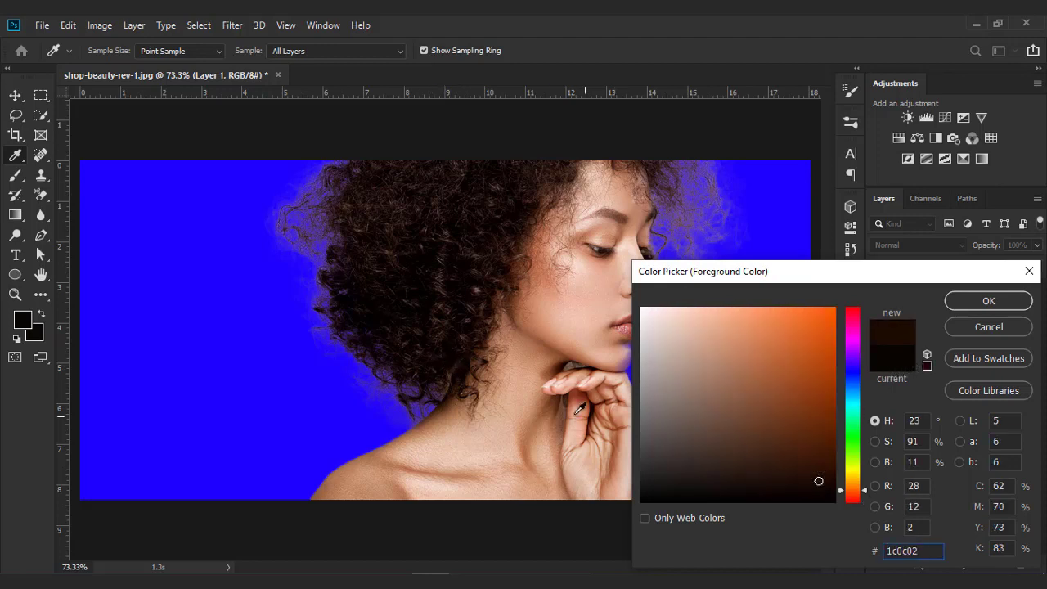
{"action": "left_click", "coordinate": [989, 301]}
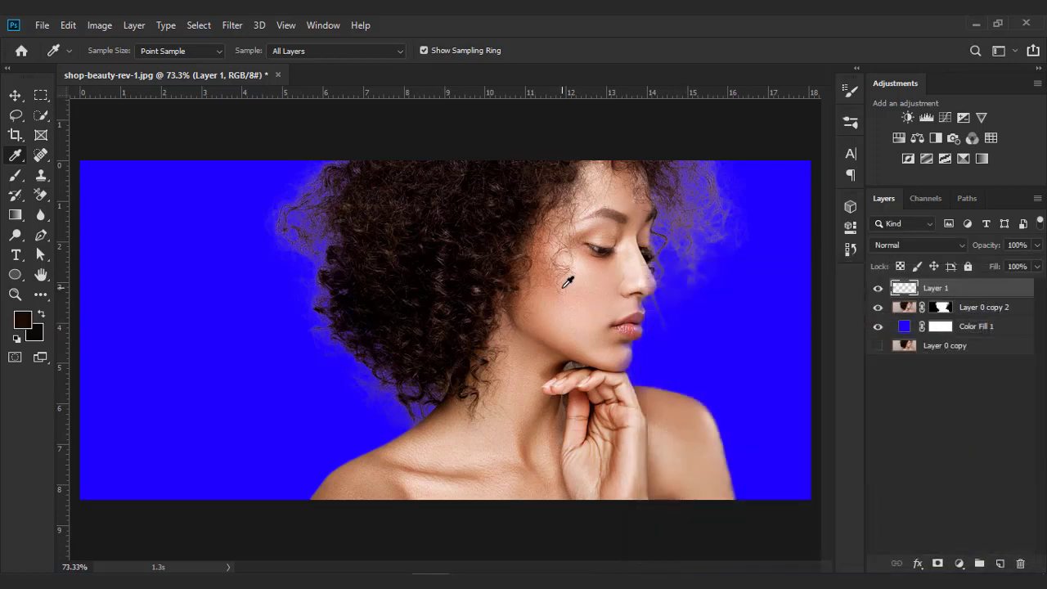
- Make Layer 1 a clipping mask on the masked Layer 0 copy 2
{"action": "left_click", "coordinate": [15, 175]}
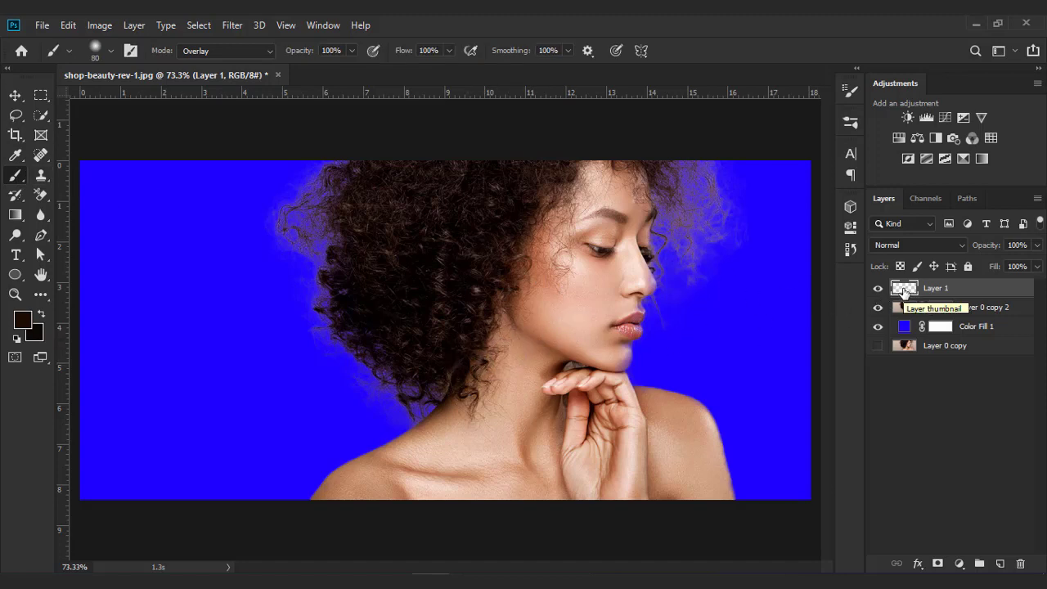
{"action": "right_click", "coordinate": [904, 288]}
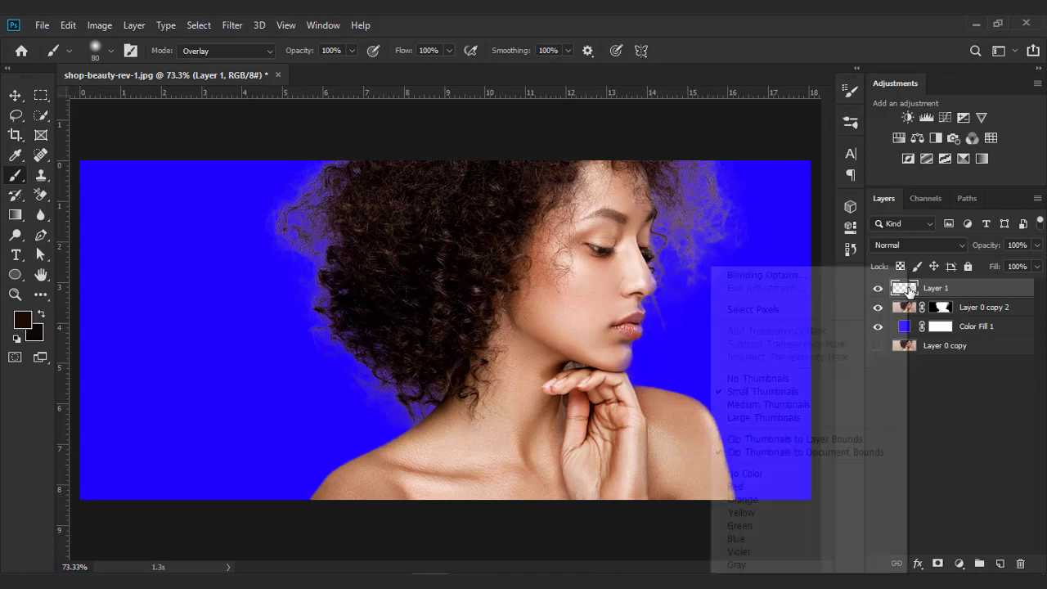
{"action": "left_click", "coordinate": [943, 288]}
{"action": "right_click", "coordinate": [942, 299]}
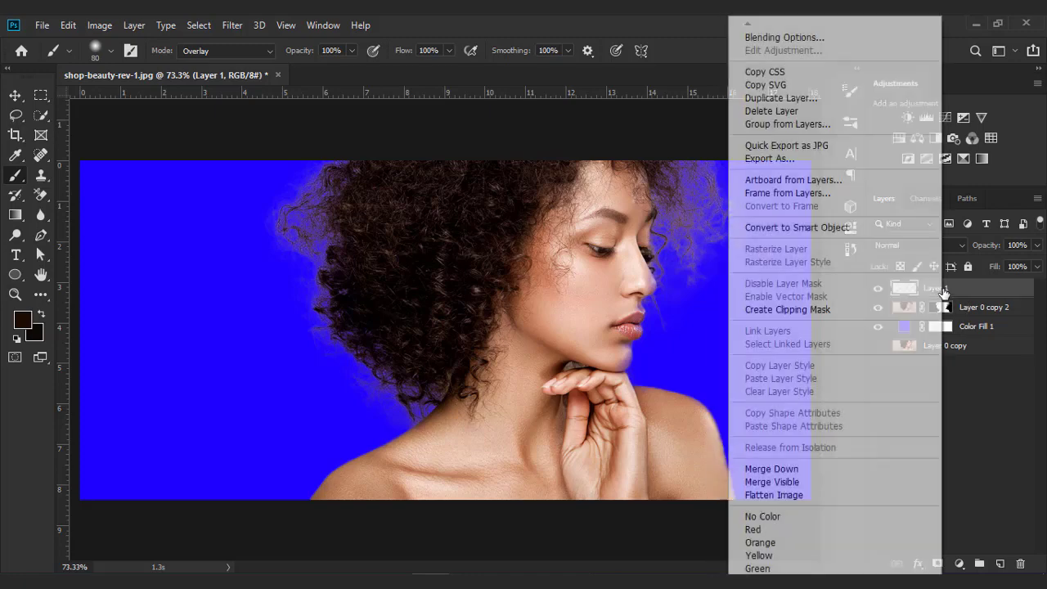
{"action": "left_click", "coordinate": [787, 309]}
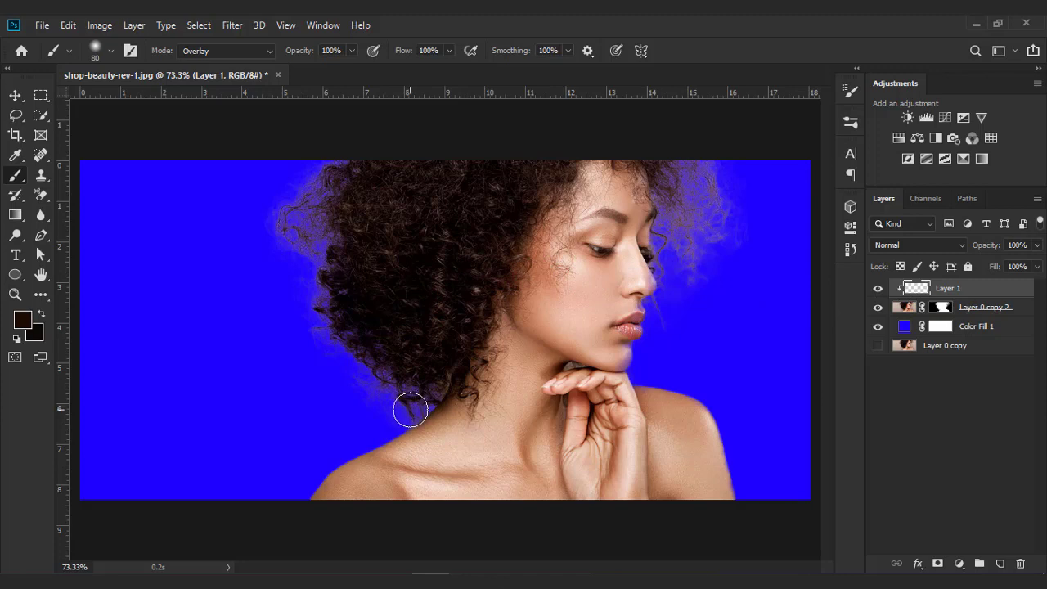
- Paint the hair colour in Overlay mode along the hair edges, reducing the brush to 15 for strands beside the face
{"action": "mouse_move", "coordinate": [409, 410]}
{"action": "left_mouse_down"}
{"action": "mouse_move", "coordinate": [432, 387]}
{"action": "mouse_move", "coordinate": [413, 404]}
{"action": "mouse_move", "coordinate": [365, 366]}
{"action": "mouse_move", "coordinate": [375, 395]}
{"action": "mouse_move", "coordinate": [359, 397]}
{"action": "mouse_move", "coordinate": [360, 349]}
{"action": "mouse_move", "coordinate": [345, 327]}
{"action": "mouse_move", "coordinate": [317, 365]}
{"action": "mouse_move", "coordinate": [324, 268]}
{"action": "mouse_move", "coordinate": [307, 306]}
{"action": "mouse_move", "coordinate": [300, 232]}
{"action": "mouse_move", "coordinate": [286, 224]}
{"action": "mouse_move", "coordinate": [278, 243]}
{"action": "mouse_move", "coordinate": [318, 263]}
{"action": "mouse_move", "coordinate": [325, 235]}
{"action": "mouse_move", "coordinate": [296, 222]}
{"action": "mouse_move", "coordinate": [299, 209]}
{"action": "mouse_move", "coordinate": [349, 172]}
{"action": "mouse_move", "coordinate": [345, 162]}
{"action": "mouse_move", "coordinate": [322, 279]}
{"action": "mouse_move", "coordinate": [329, 257]}
{"action": "mouse_move", "coordinate": [291, 234]}
{"action": "mouse_move", "coordinate": [295, 220]}
{"action": "mouse_move", "coordinate": [277, 231]}
{"action": "mouse_move", "coordinate": [287, 211]}
{"action": "mouse_move", "coordinate": [329, 204]}
{"action": "mouse_move", "coordinate": [381, 228]}
{"action": "mouse_move", "coordinate": [677, 170]}
{"action": "mouse_move", "coordinate": [730, 228]}
{"action": "mouse_move", "coordinate": [719, 268]}
{"action": "mouse_move", "coordinate": [677, 317]}
{"action": "mouse_move", "coordinate": [662, 320]}
{"action": "mouse_move", "coordinate": [683, 200]}
{"action": "mouse_move", "coordinate": [664, 154]}
{"action": "mouse_move", "coordinate": [713, 205]}
{"action": "mouse_move", "coordinate": [706, 235]}
{"action": "mouse_move", "coordinate": [680, 238]}
{"action": "left_mouse_up"}
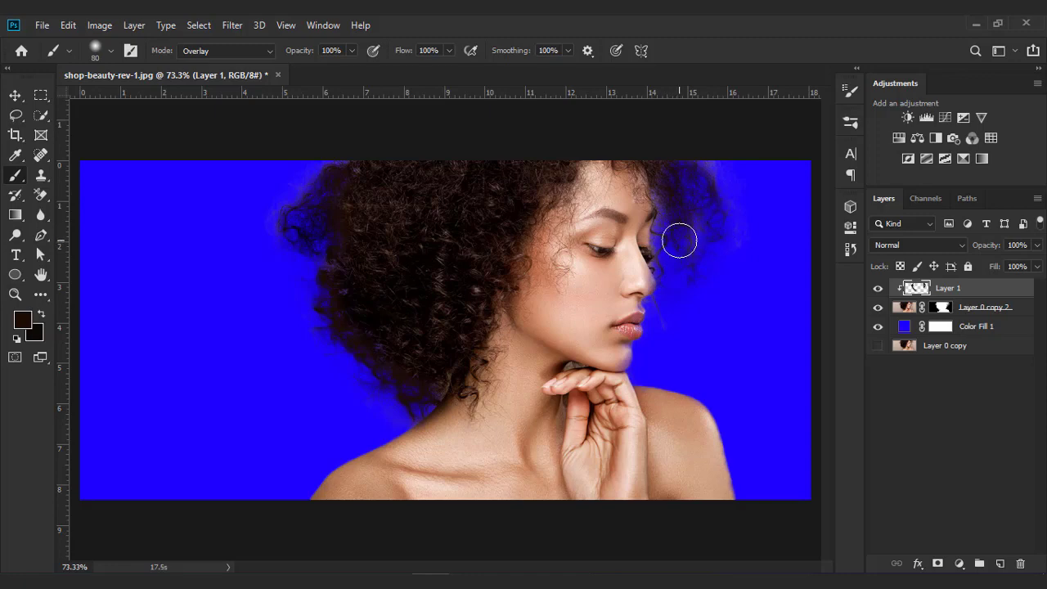
{"action": "scroll", "coordinate": [680, 238], "scroll_direction": "up", "scroll_amount": 3}
{"action": "scroll", "coordinate": [689, 231], "scroll_direction": "up", "scroll_amount": 6}
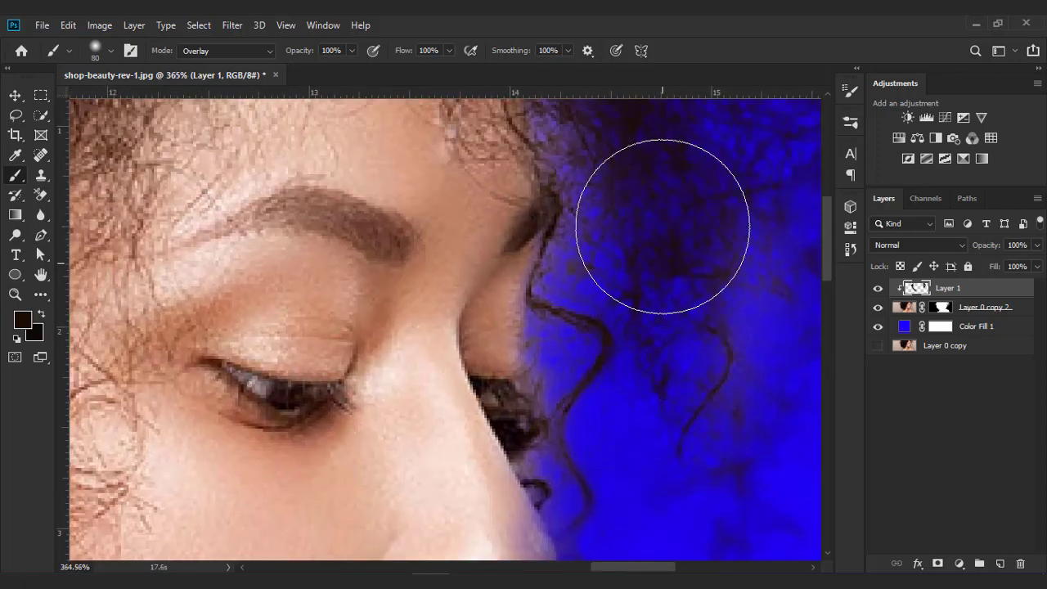
{"action": "key", "text": "bracketleft"}
{"action": "key", "text": "bracketleft"}
{"action": "key", "text": "bracketleft"}
{"action": "key", "text": "bracketleft"}
{"action": "key", "text": "bracketleft"}
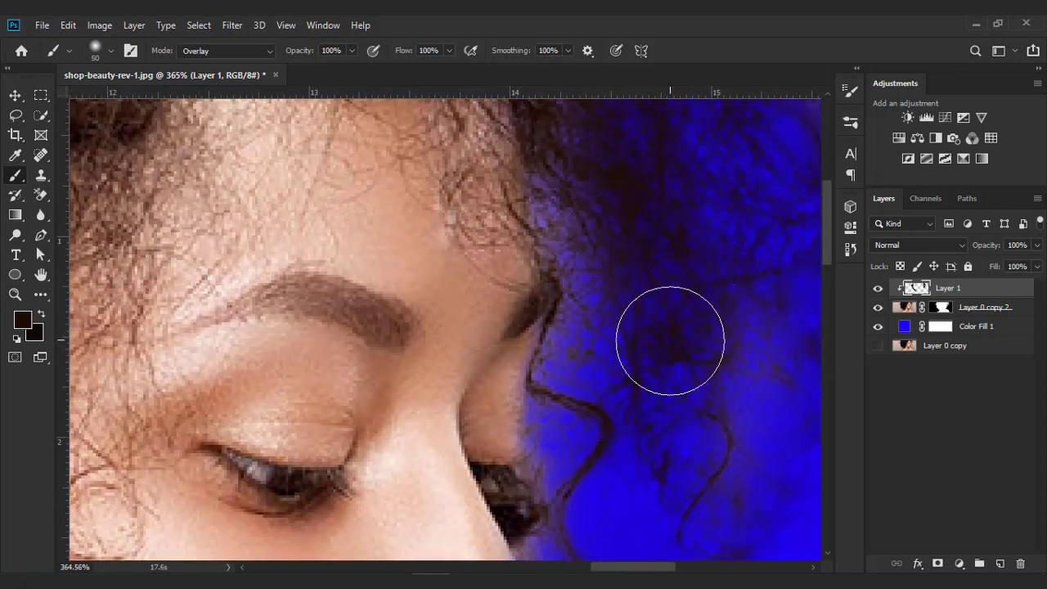
{"action": "key", "text": "bracketleft"}
{"action": "key", "text": "bracketleft"}
{"action": "key", "text": "bracketleft"}
{"action": "key", "text": "bracketleft"}
{"action": "key", "text": "bracketleft"}
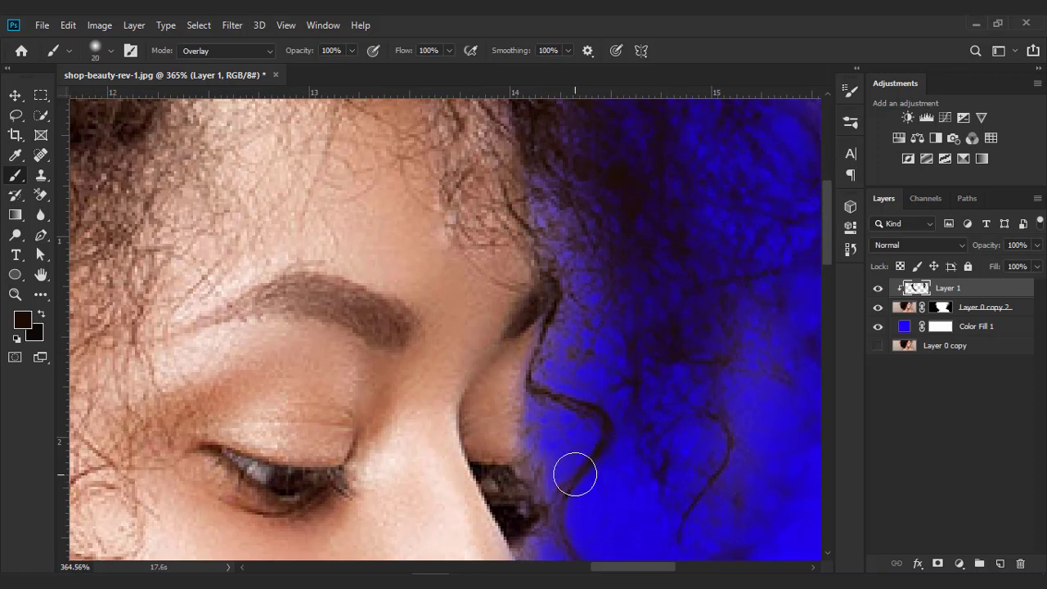
{"action": "mouse_move", "coordinate": [561, 466]}
{"action": "left_mouse_down"}
{"action": "mouse_move", "coordinate": [548, 421]}
{"action": "mouse_move", "coordinate": [586, 306]}
{"action": "mouse_move", "coordinate": [575, 242]}
{"action": "mouse_move", "coordinate": [554, 211]}
{"action": "mouse_move", "coordinate": [556, 161]}
{"action": "left_mouse_up"}
{"action": "scroll", "coordinate": [668, 226], "scroll_direction": "down", "scroll_amount": 5}
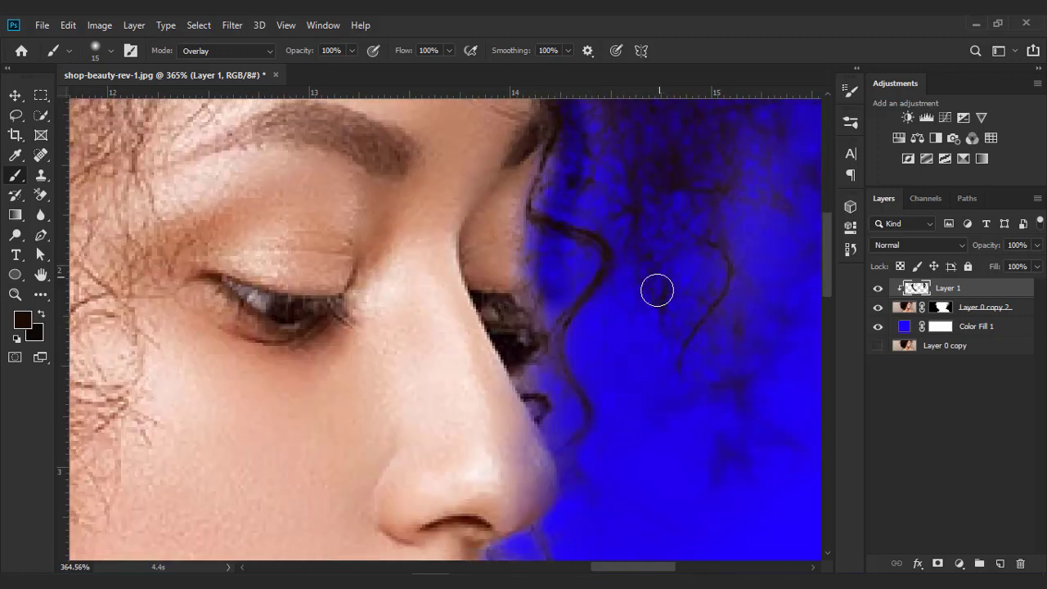
{"action": "left_click_drag", "start_coordinate": [542, 385], "coordinate": [568, 408]}
{"action": "scroll", "coordinate": [652, 390], "scroll_direction": "down", "scroll_amount": 5}
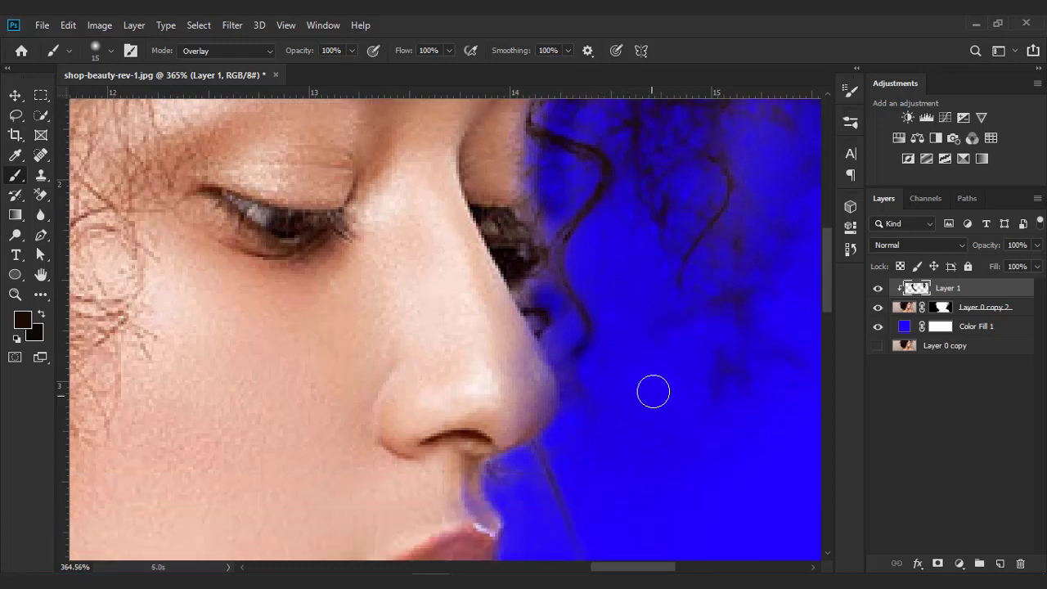
{"action": "mouse_move", "coordinate": [546, 370]}
{"action": "left_mouse_down"}
{"action": "mouse_move", "coordinate": [598, 491]}
{"action": "mouse_move", "coordinate": [582, 474]}
{"action": "left_mouse_up"}
{"action": "scroll", "coordinate": [614, 483], "scroll_direction": "down", "scroll_amount": 2}
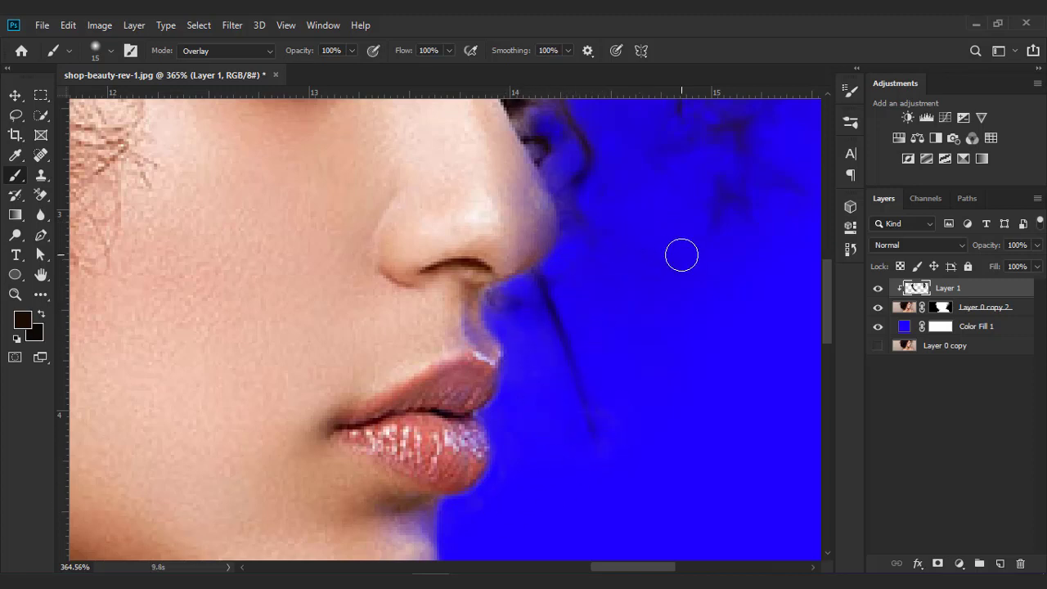
- Set Layer 1's blend mode to Multiply and its opacity to 60%
{"action": "key", "text": "ctrl+0"}
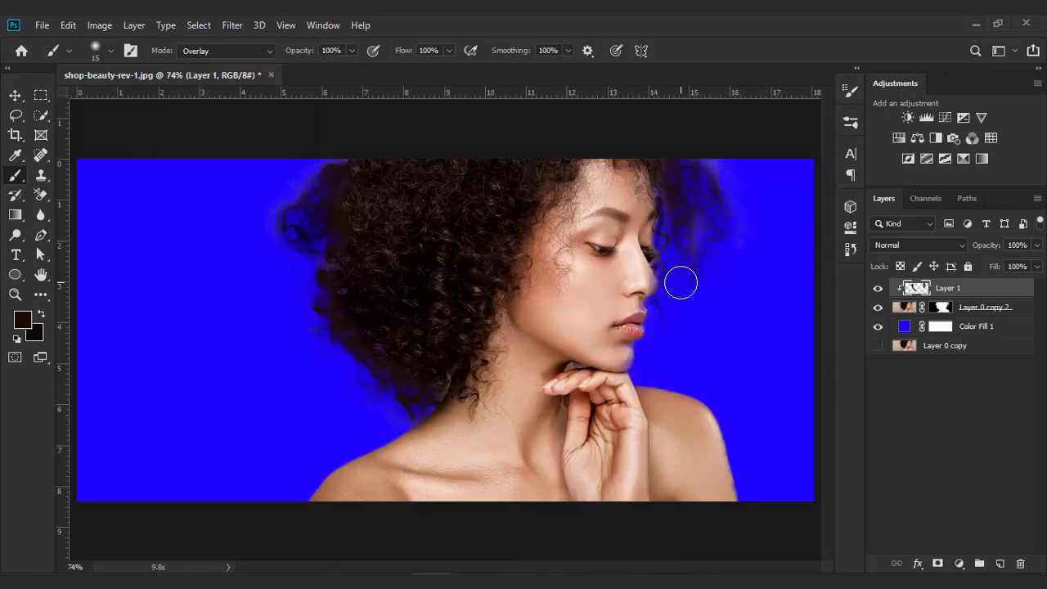
{"action": "left_click", "coordinate": [958, 245]}
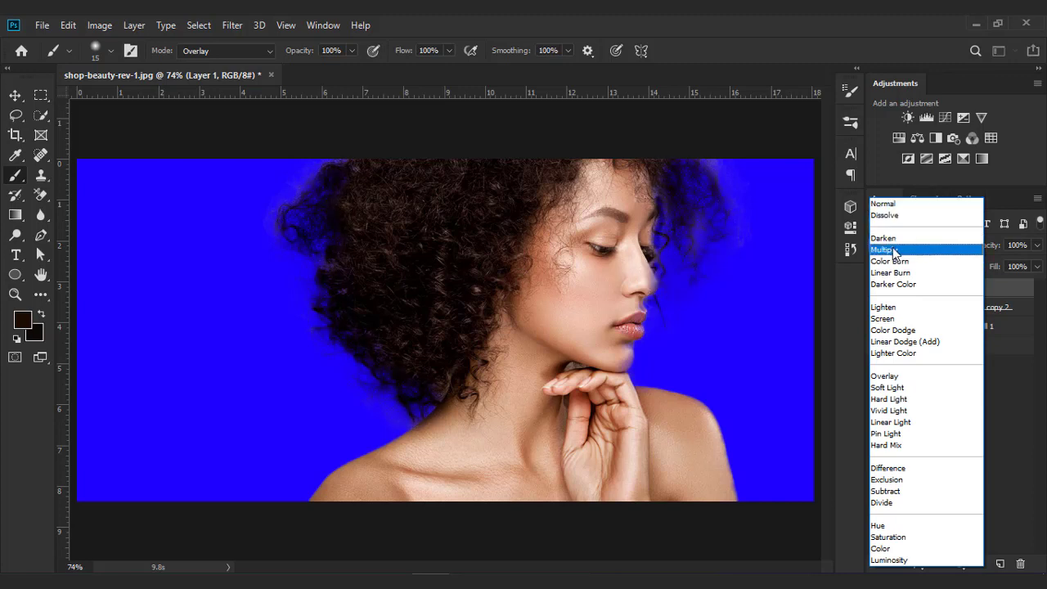
{"action": "left_click", "coordinate": [894, 251]}
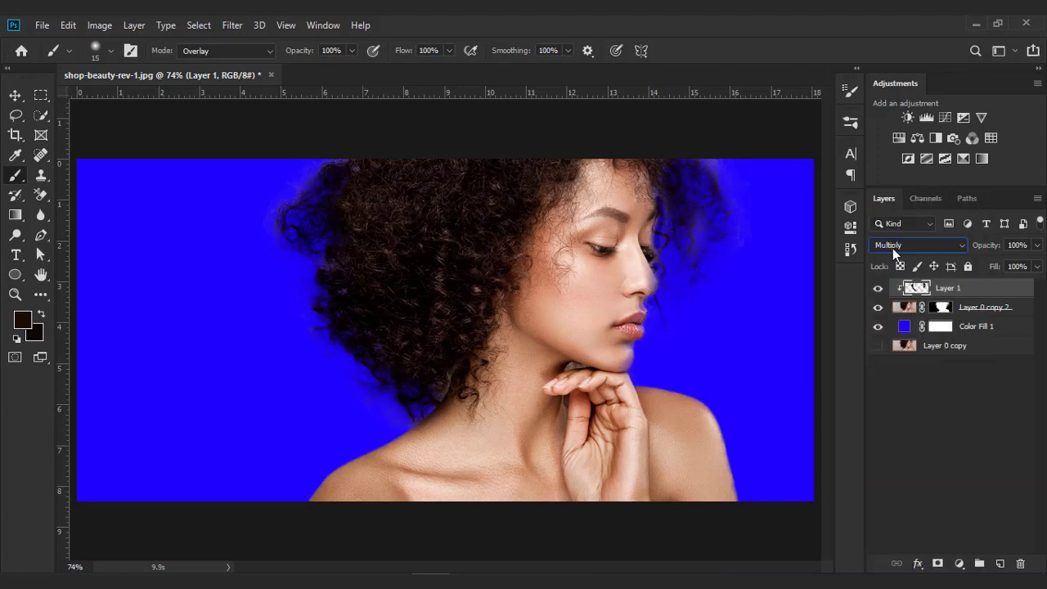
{"action": "left_click", "coordinate": [878, 288]}
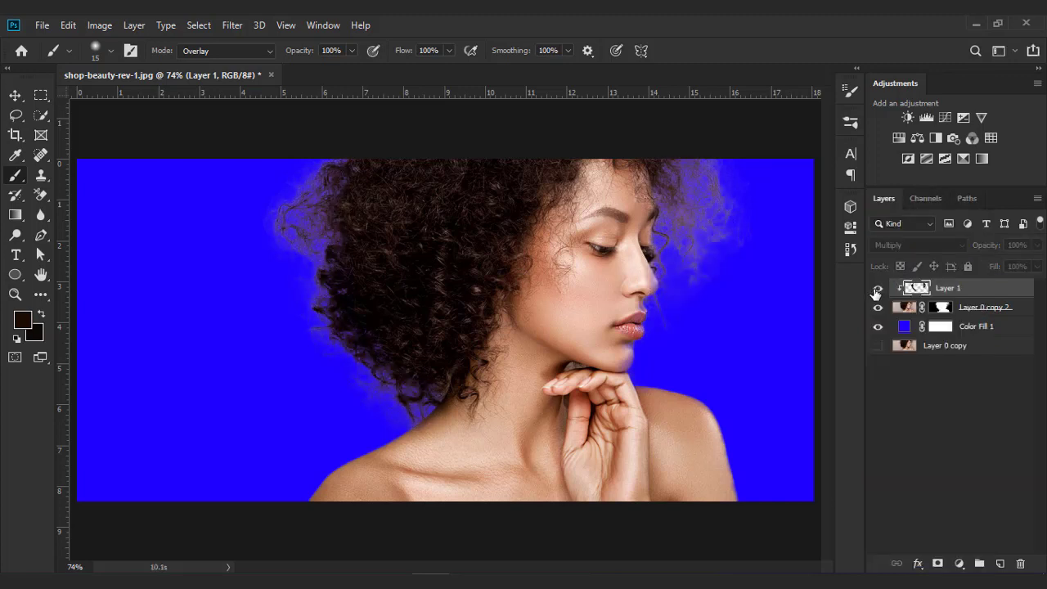
{"action": "left_click", "coordinate": [877, 288]}
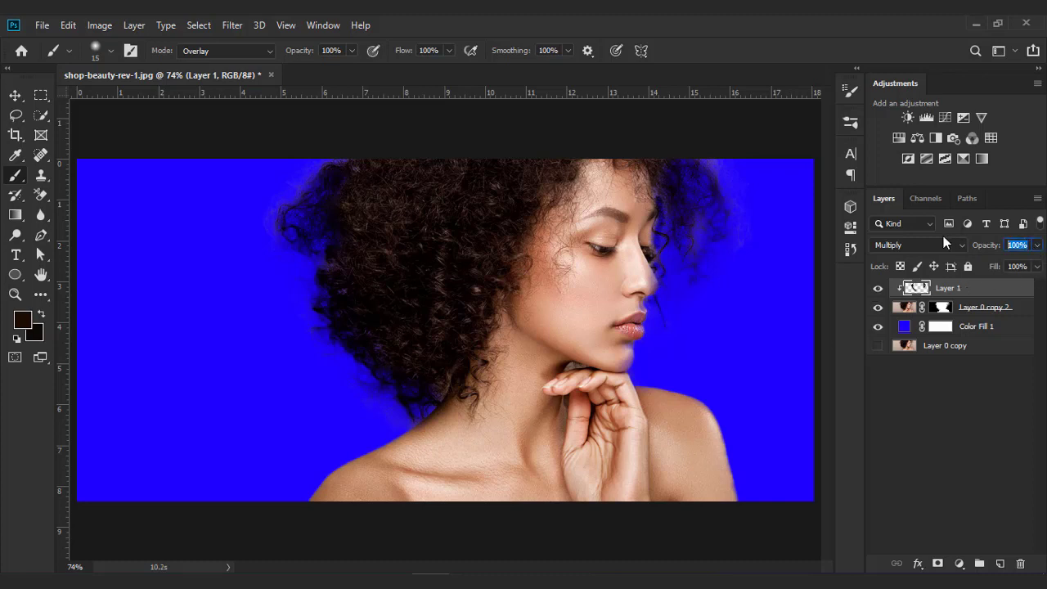
{"action": "type", "text": "60"}
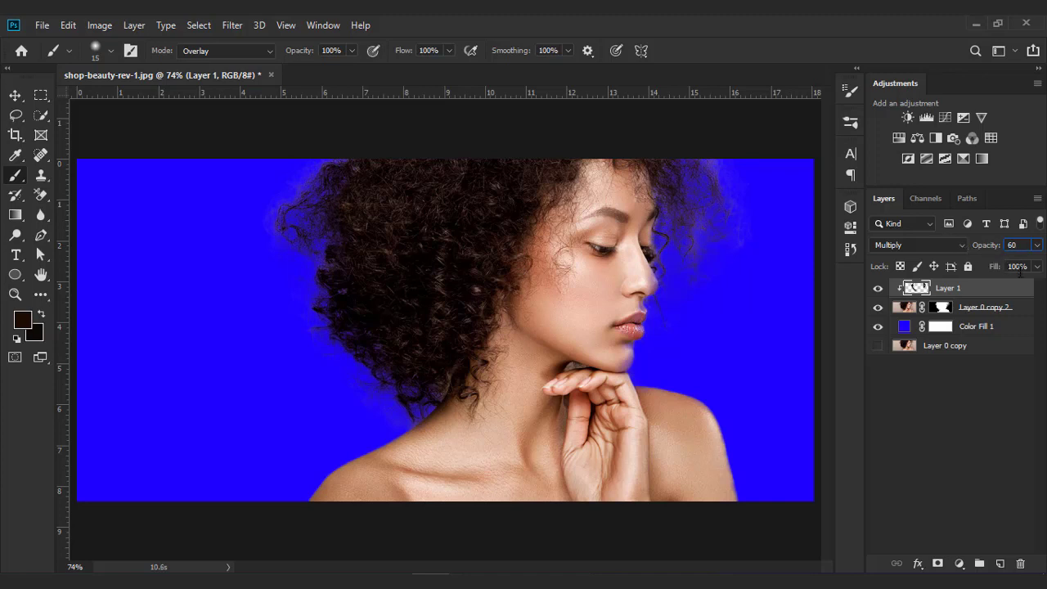
{"action": "key", "text": "Return"}
- Change the solid fill colour to ce9876, sampled from the skin of the shoulder
{"action": "double_click", "coordinate": [905, 327]}
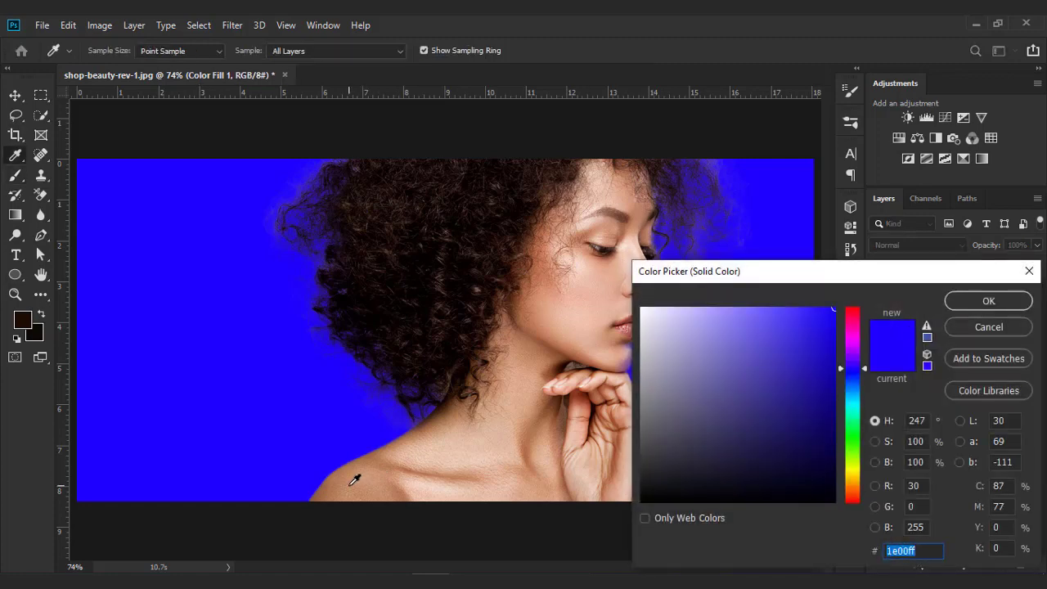
{"action": "left_click", "coordinate": [351, 485]}
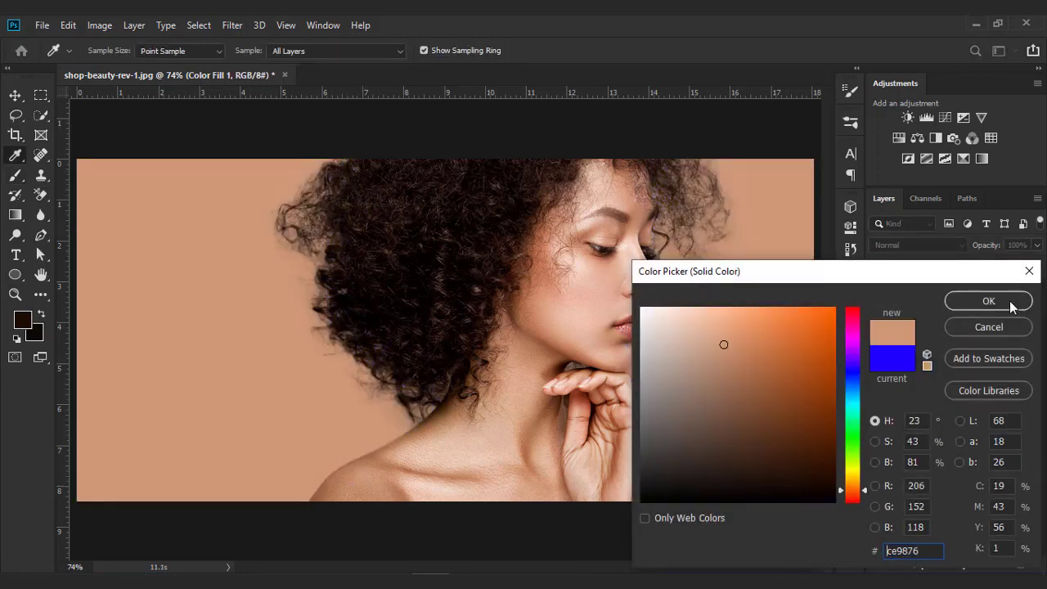
{"action": "left_click", "coordinate": [989, 301]}
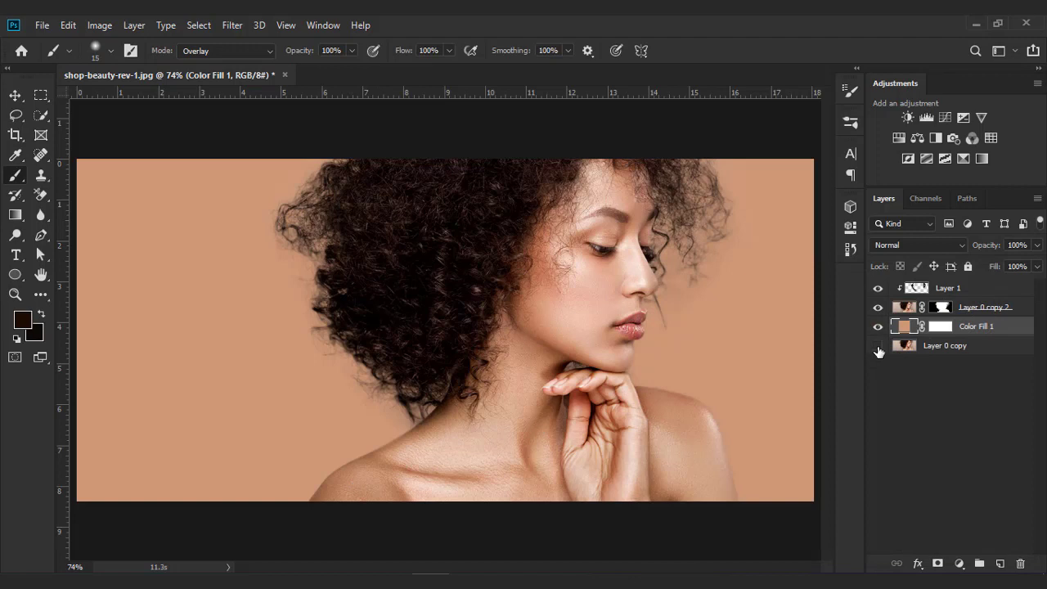
- Compare the result against the original photo layer and inspect the fill layer's blending options
{"action": "left_click", "coordinate": [877, 347], "text": "alt"}
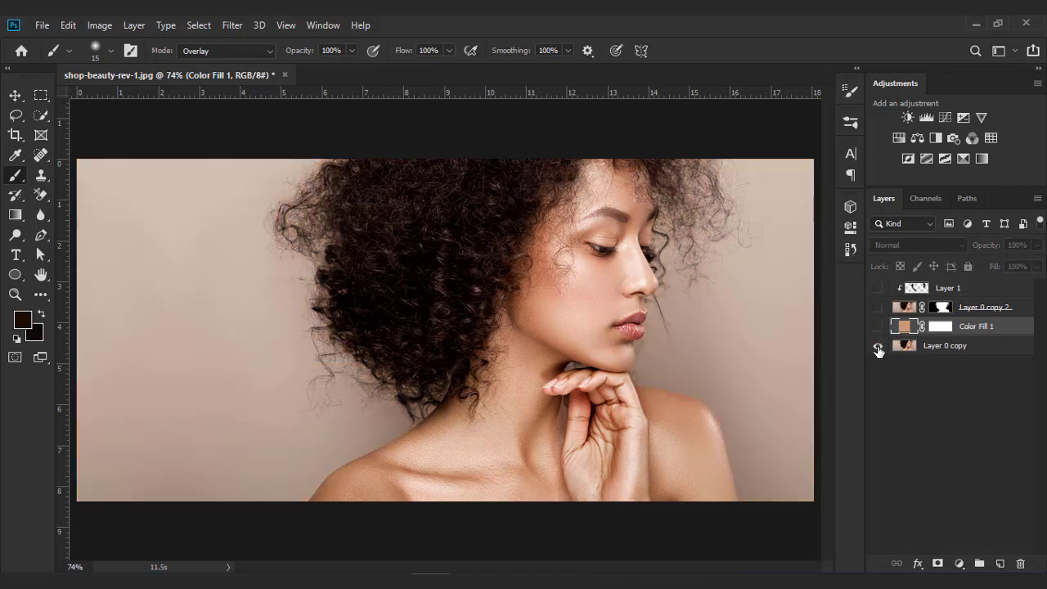
{"action": "left_click", "coordinate": [879, 346], "text": "alt"}
{"action": "left_click", "coordinate": [878, 347], "text": "alt"}
{"action": "left_click", "coordinate": [878, 347], "text": "alt"}
{"action": "key", "text": "alt+bracketright"}
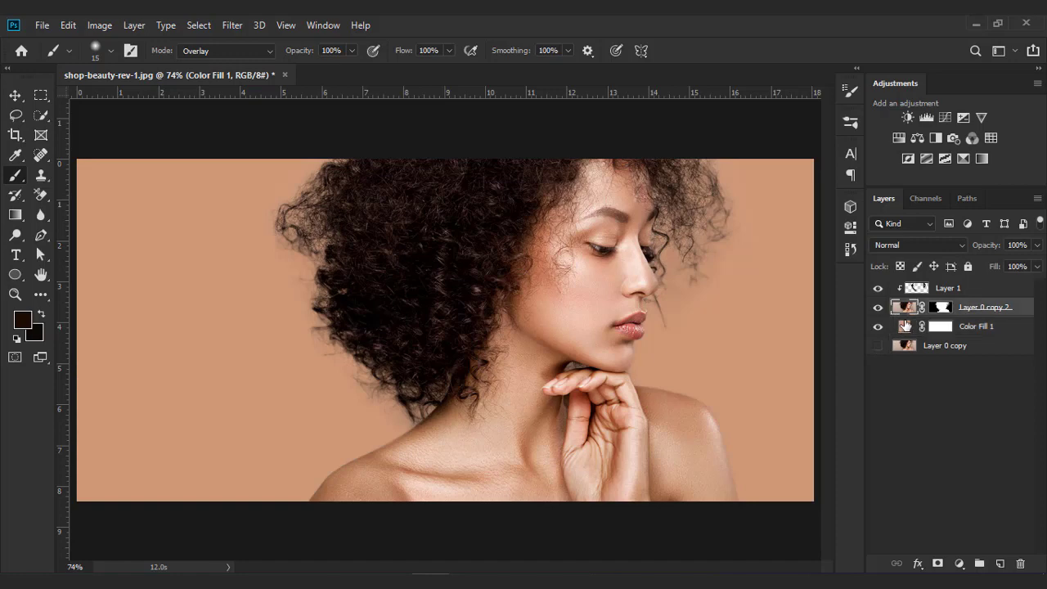
{"action": "key", "text": "h"}
{"action": "double_click", "coordinate": [905, 326]}
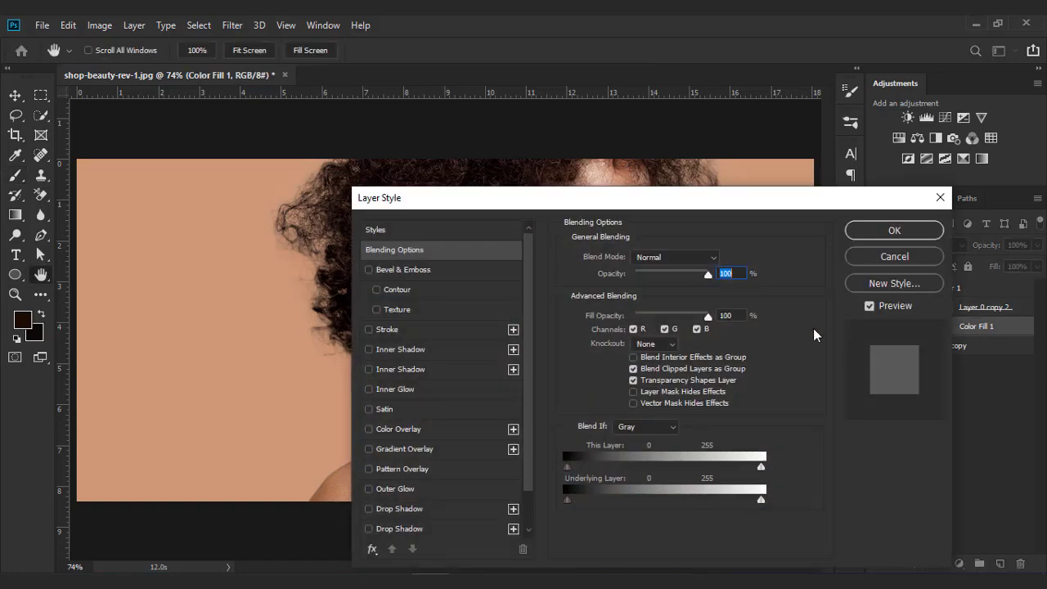
{"action": "left_click", "coordinate": [894, 255]}
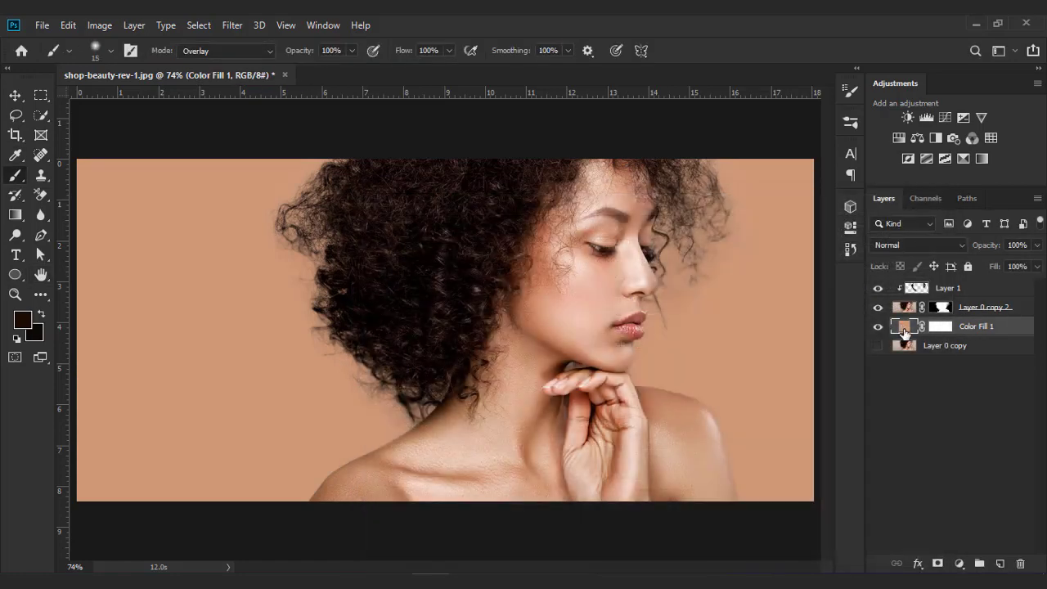
- Change the solid fill colour to white
{"action": "double_click", "coordinate": [904, 328]}
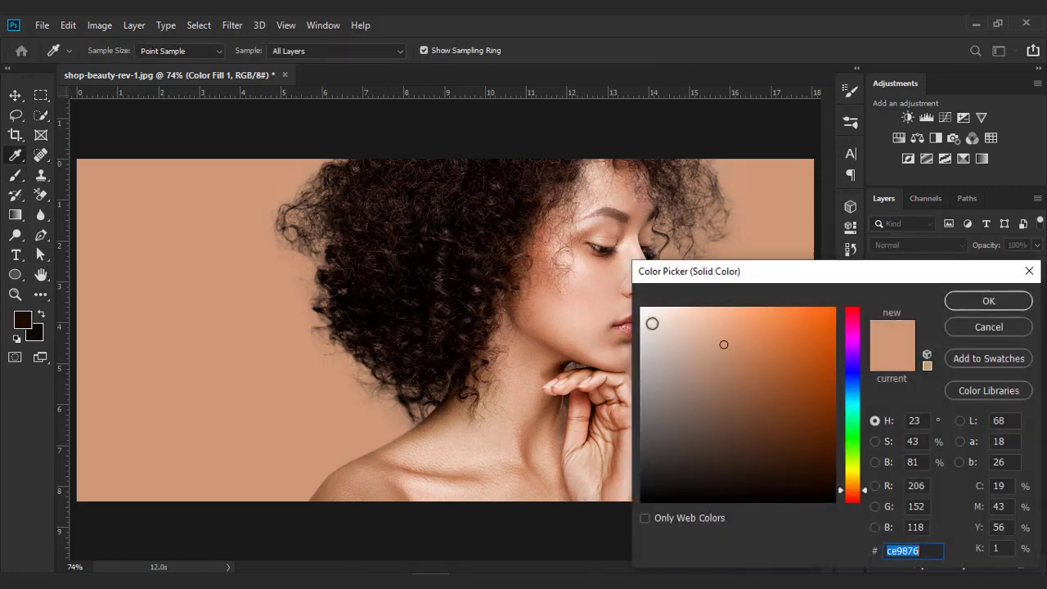
{"action": "left_click_drag", "start_coordinate": [652, 322], "coordinate": [641, 308]}
{"action": "left_click", "coordinate": [984, 302]}
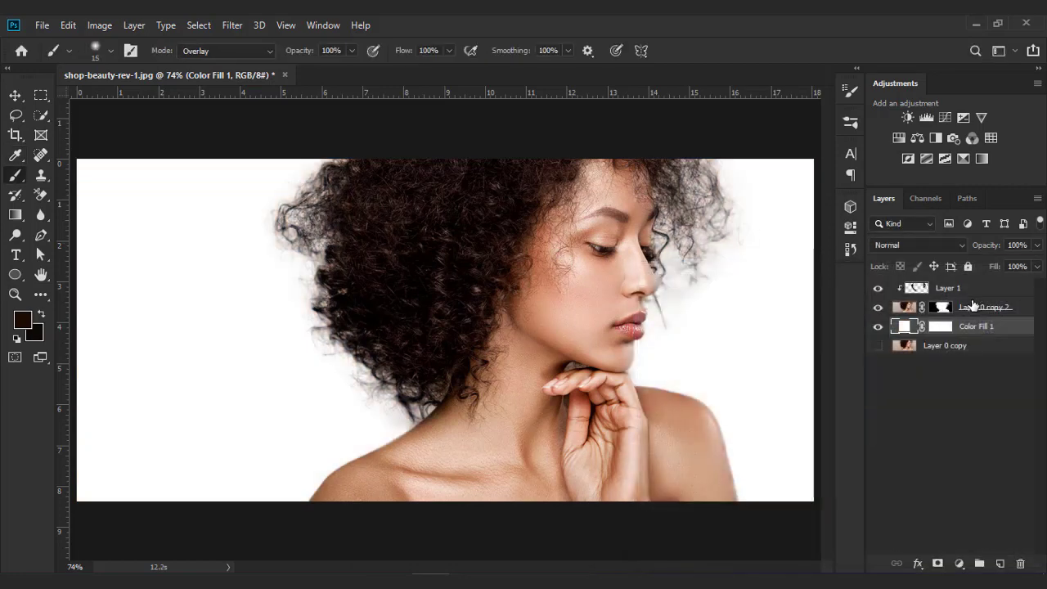